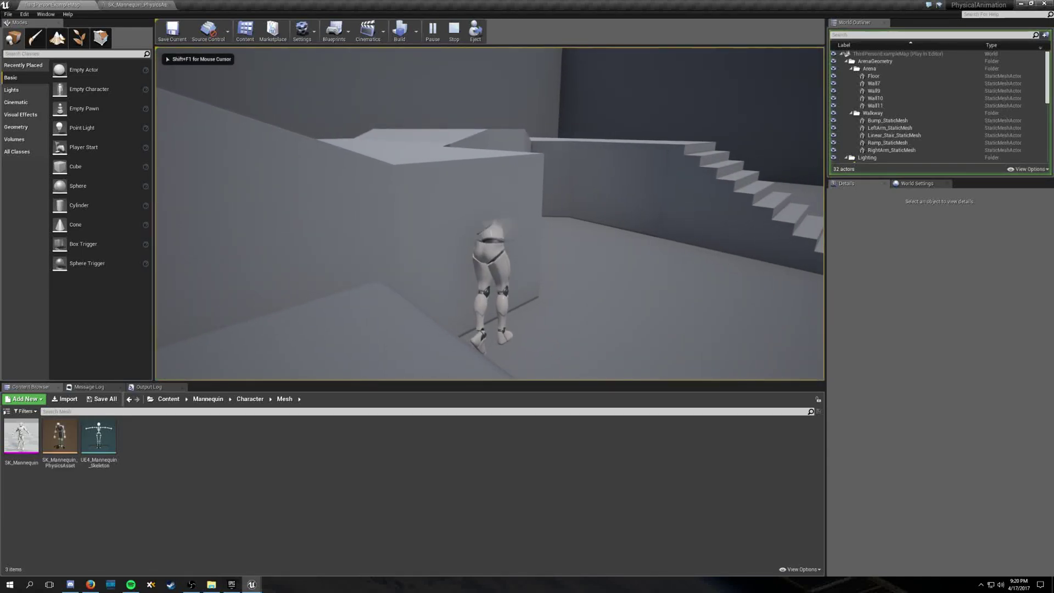
Step: Run the mannequin along the wall, up the stairs and across the arena floor
{"action": "key", "text": "w"}
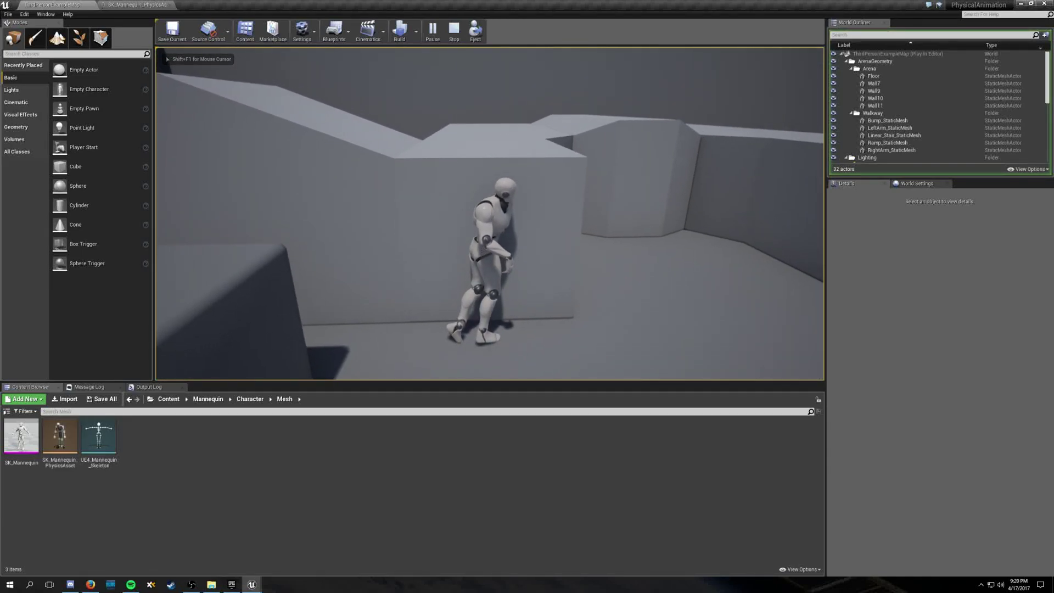
{"action": "key", "text": "w"}
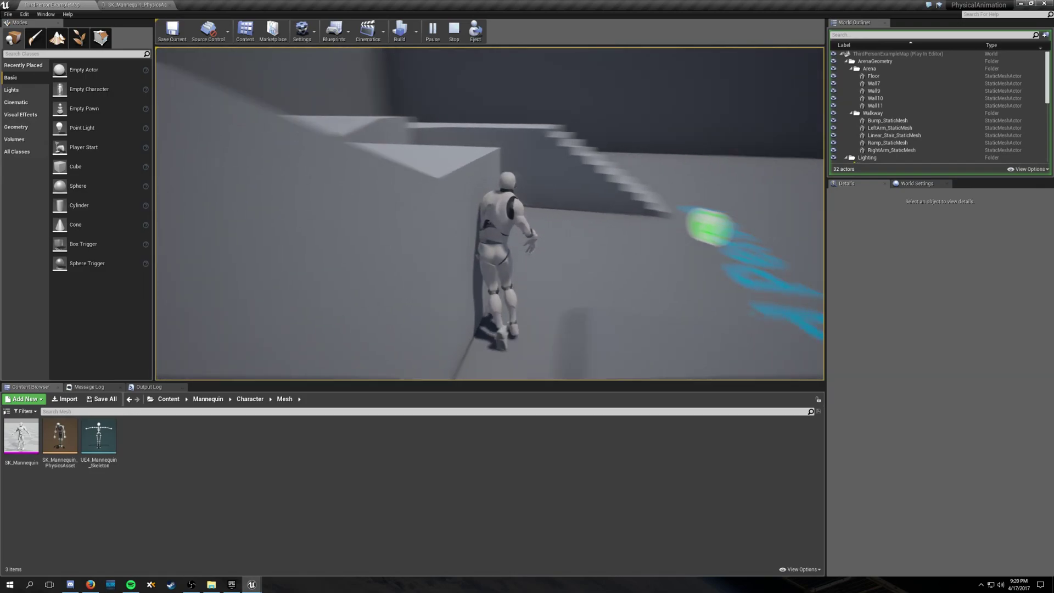
{"action": "key", "text": "w"}
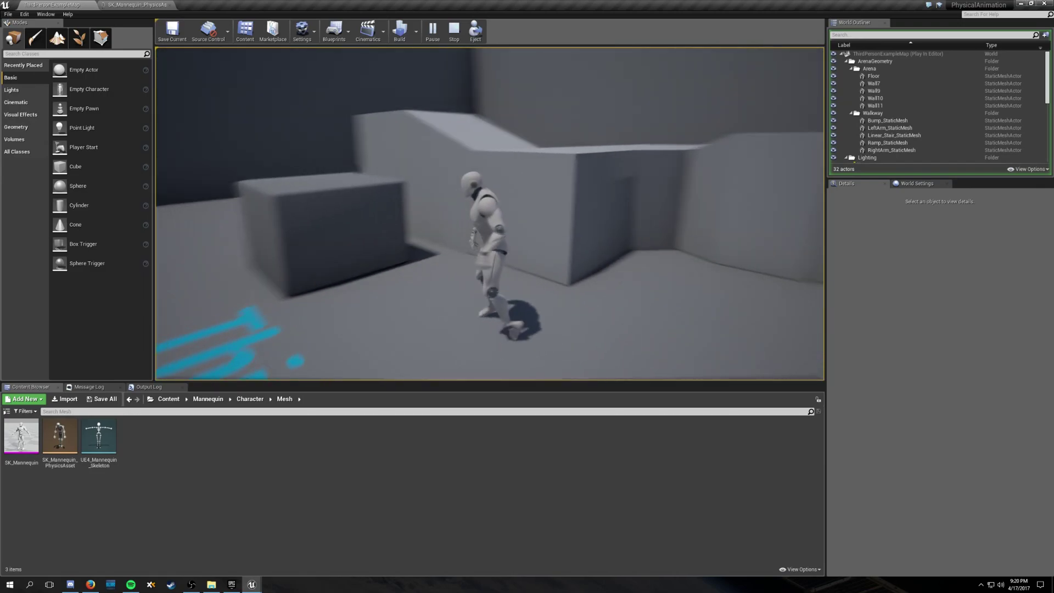
{"action": "key", "text": "w"}
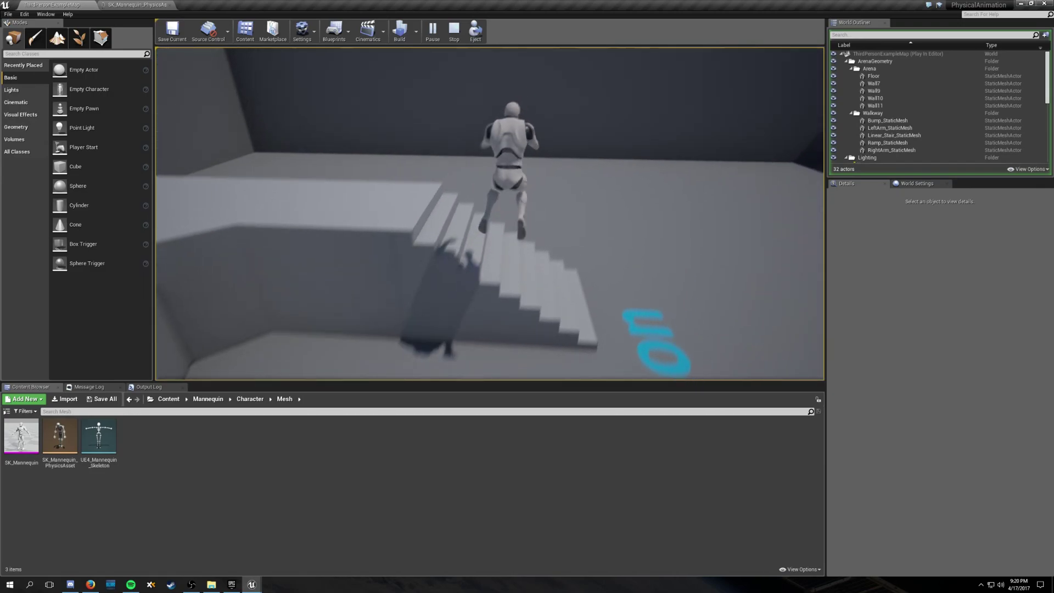
{"action": "key", "text": "w"}
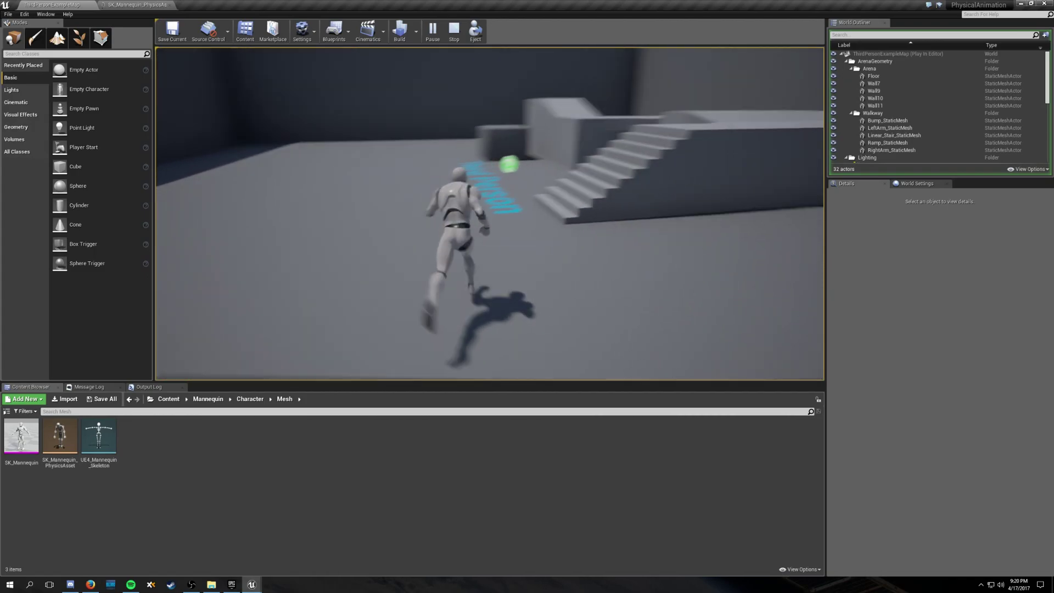
{"action": "key", "text": "w"}
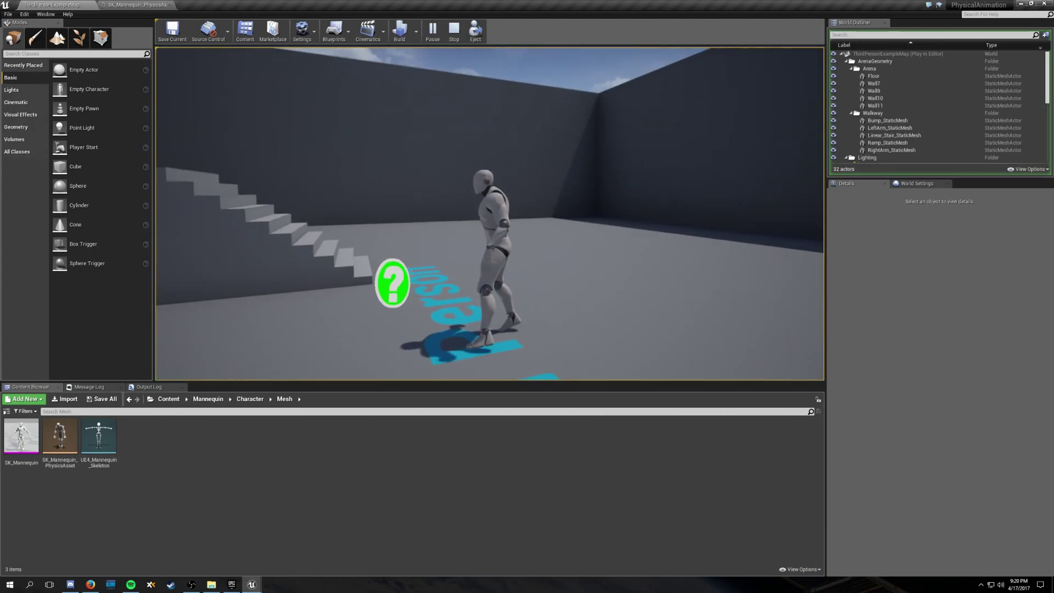
{"action": "key", "text": "w"}
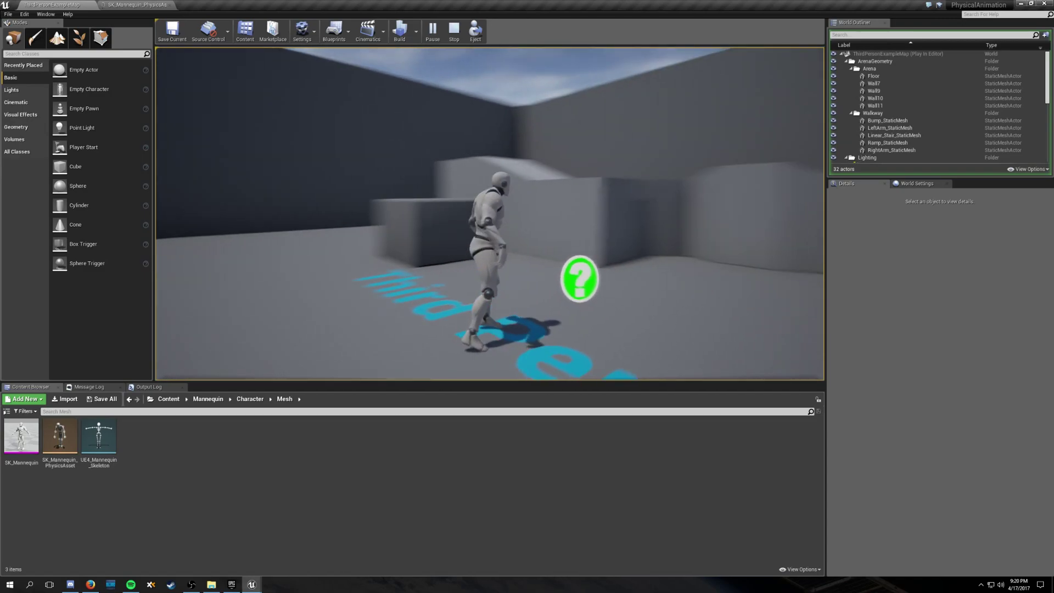
{"action": "key", "text": "w"}
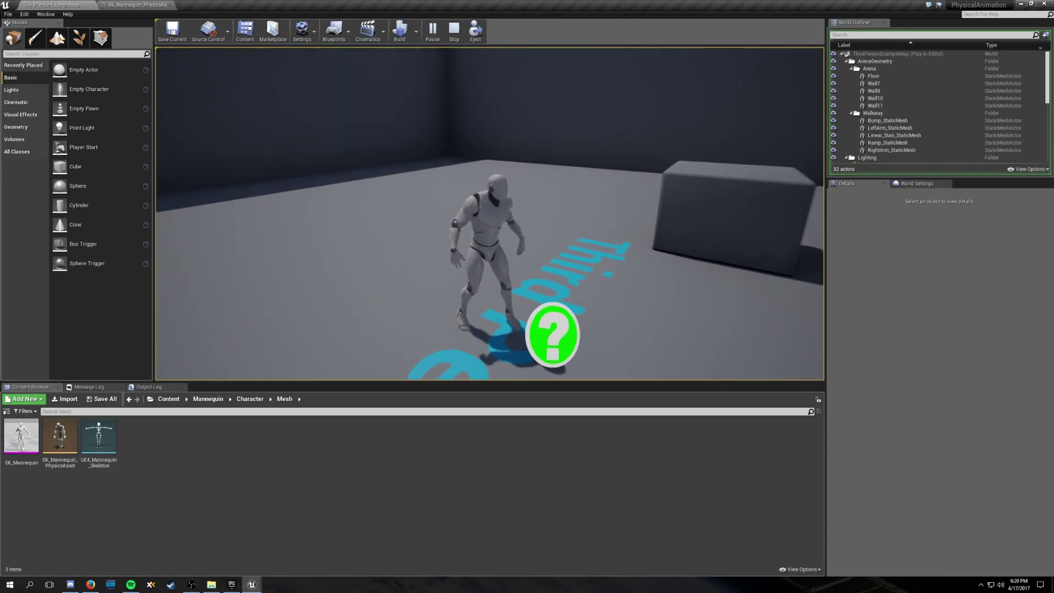
{"action": "key", "text": "w"}
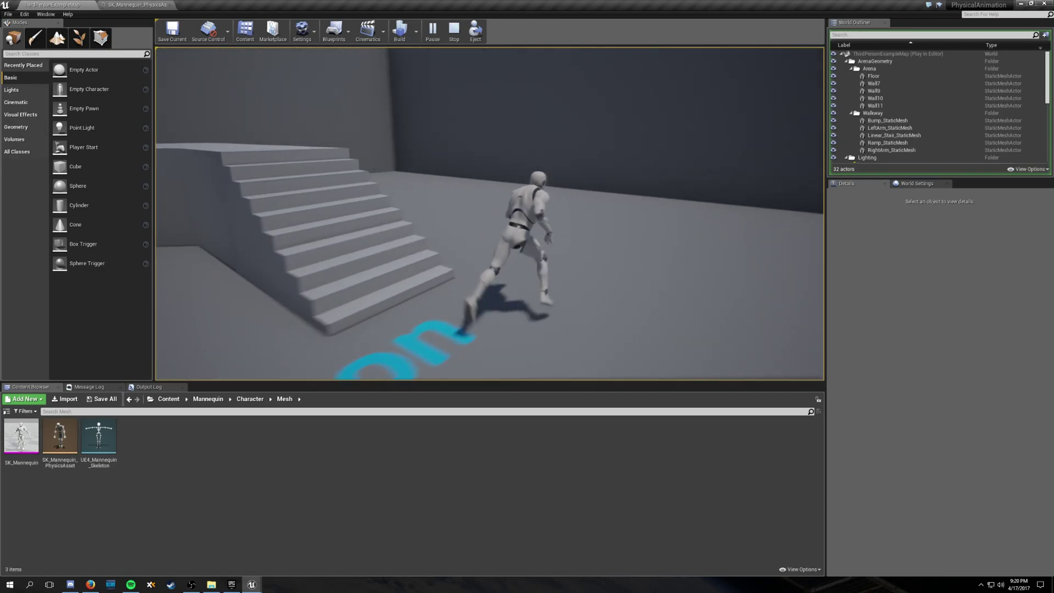
{"action": "key", "text": "w"}
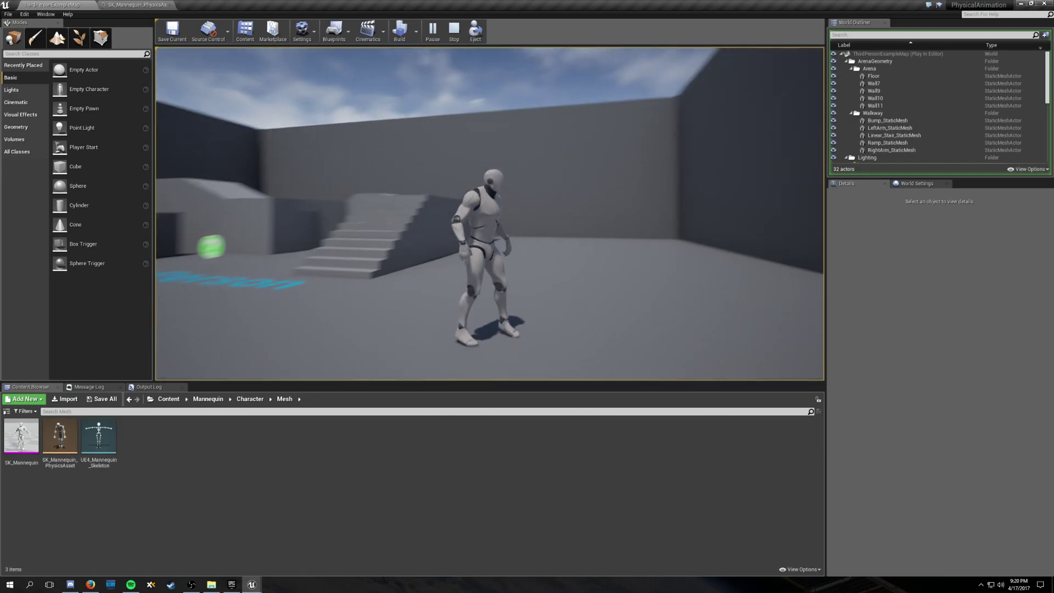
{"action": "key", "text": "w"}
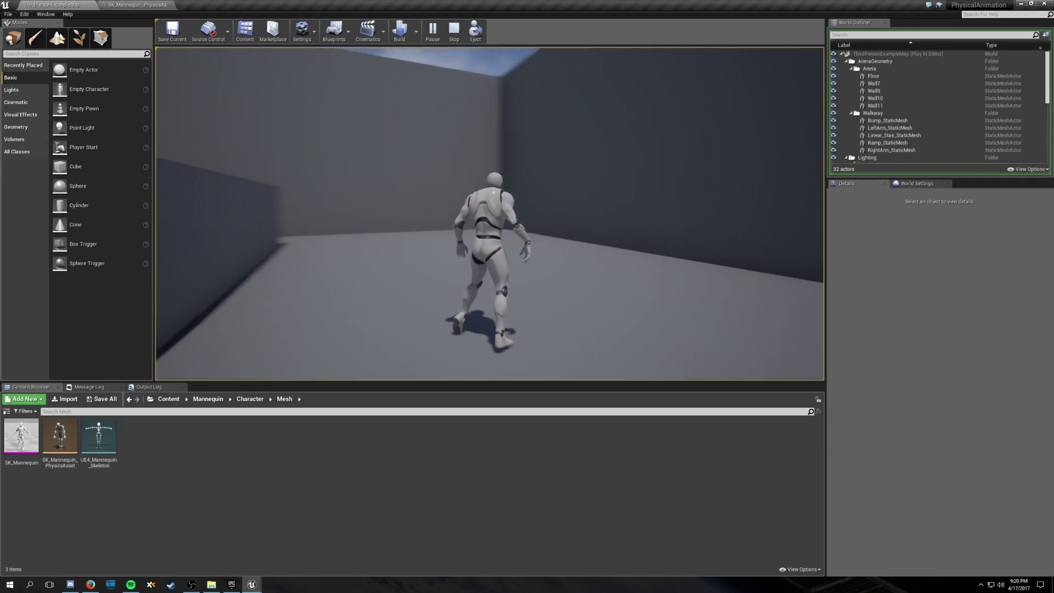
{"action": "key", "text": "w"}
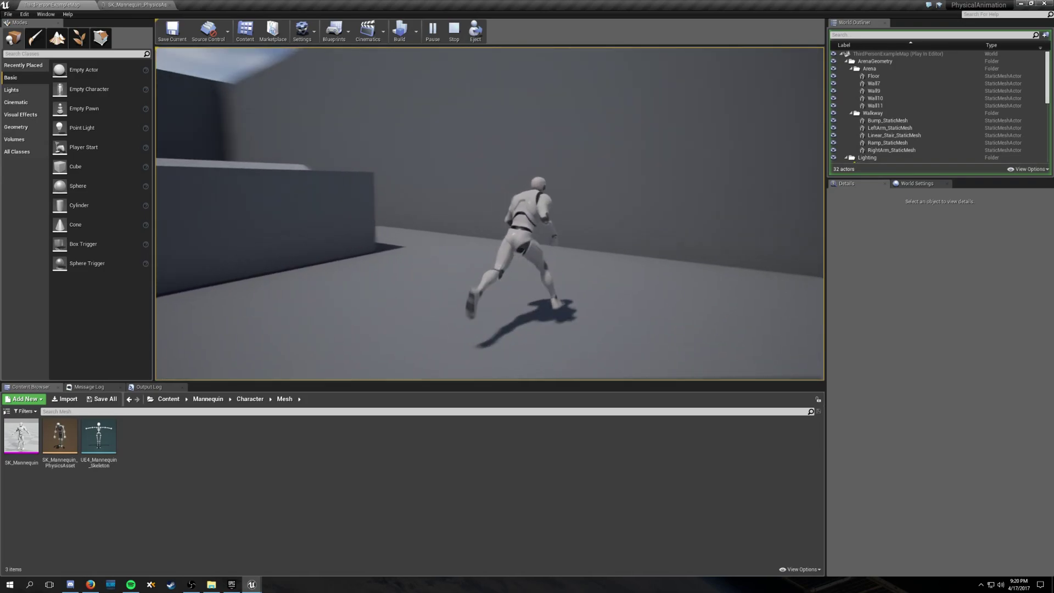
Step: Jump the mannequin near the far wall, then climb and descend the stairs
{"action": "key", "text": "space"}
{"action": "key", "text": "w"}
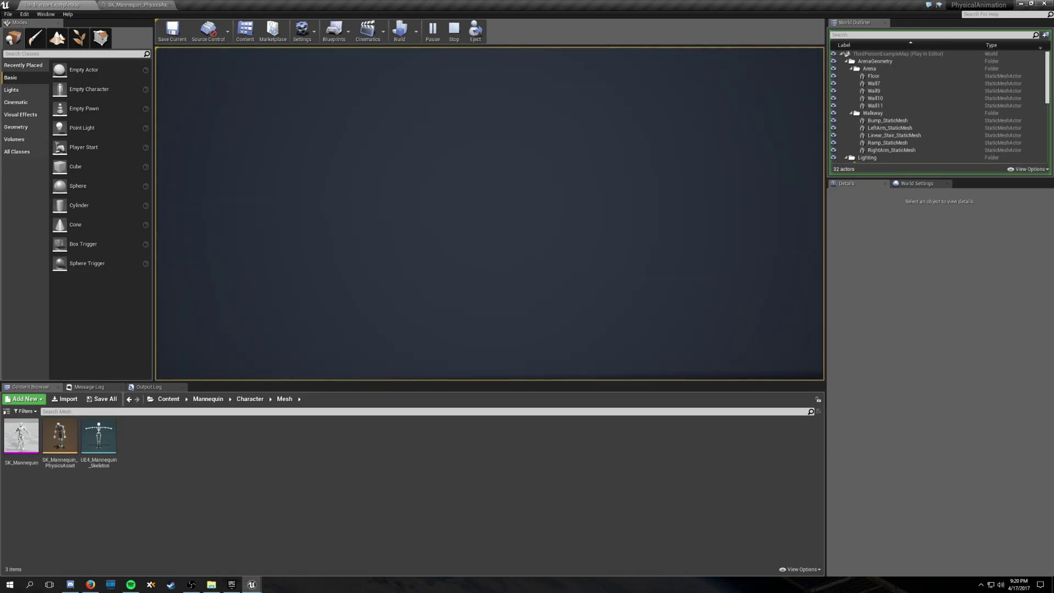
{"action": "key", "text": "w"}
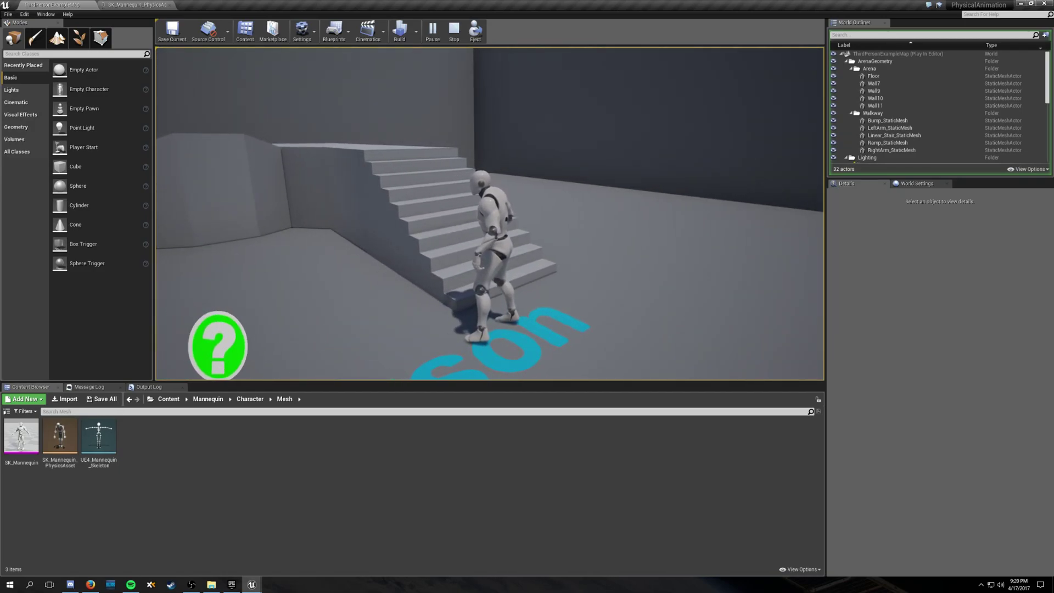
{"action": "key", "text": "s"}
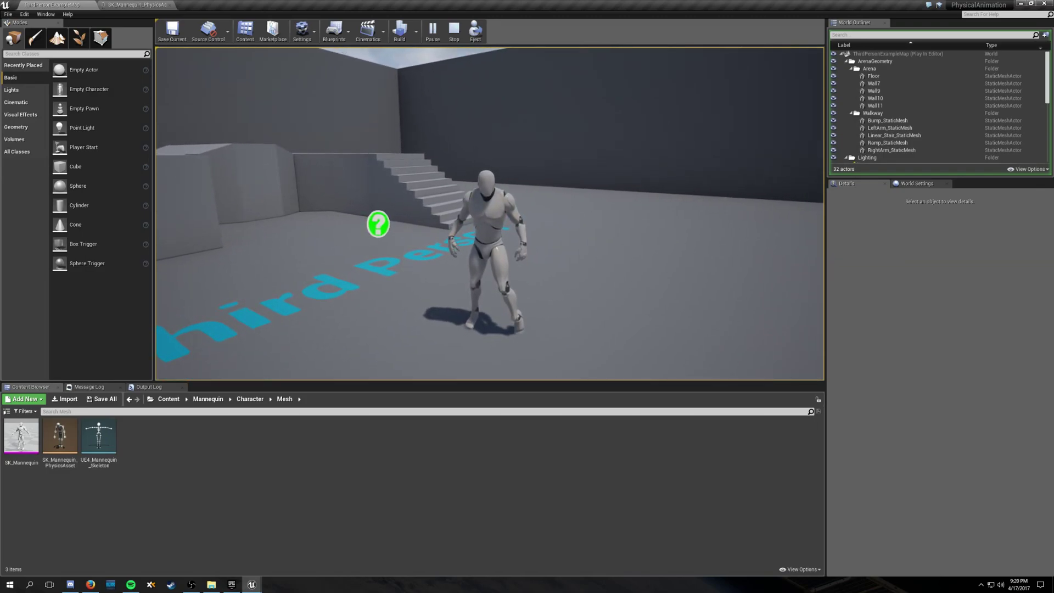
{"action": "key", "text": "w"}
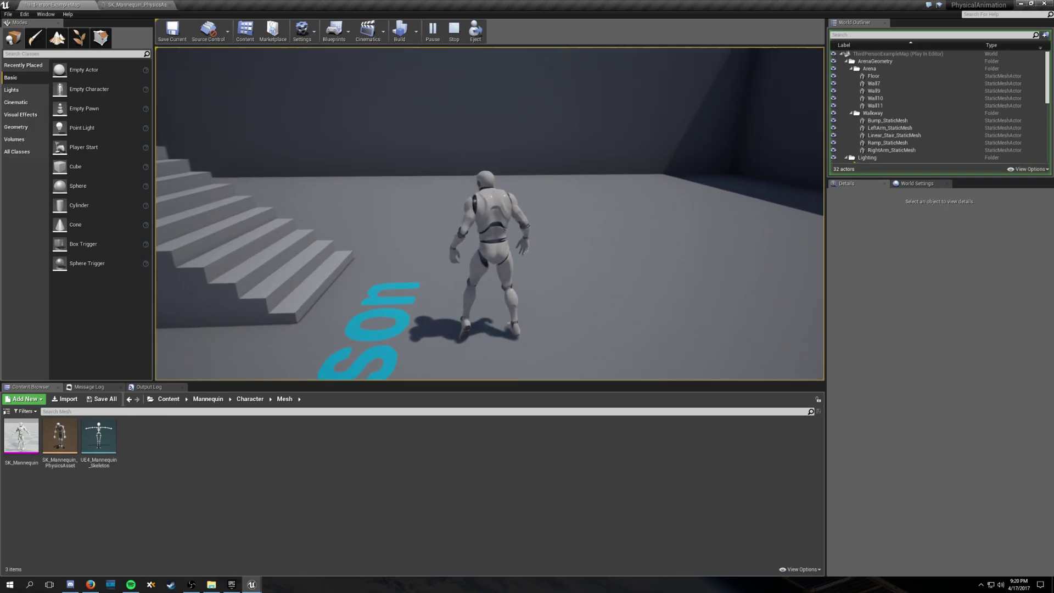
{"action": "key", "text": "w"}
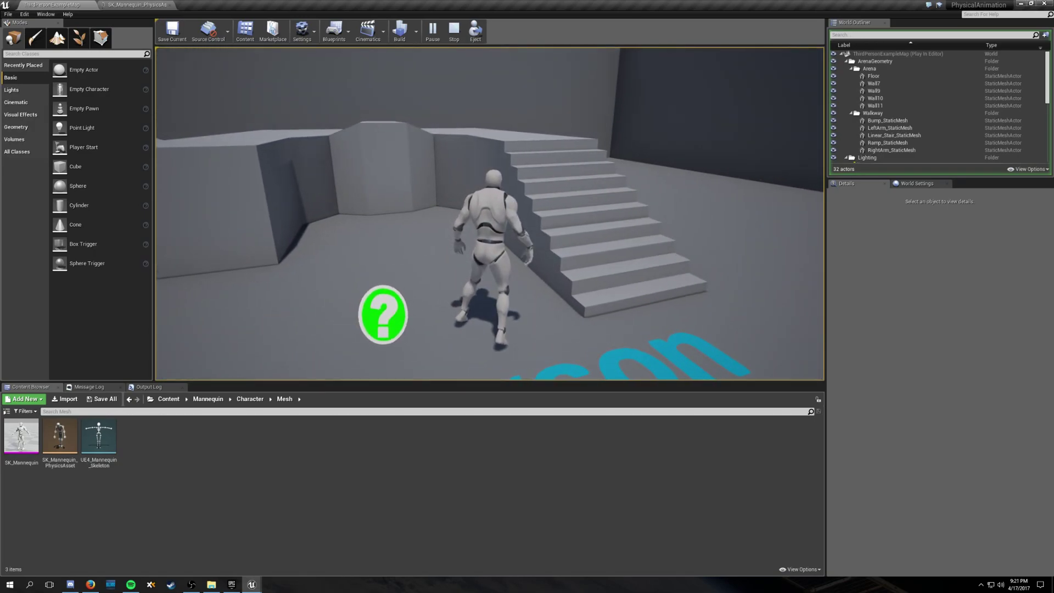
{"action": "key", "text": "s"}
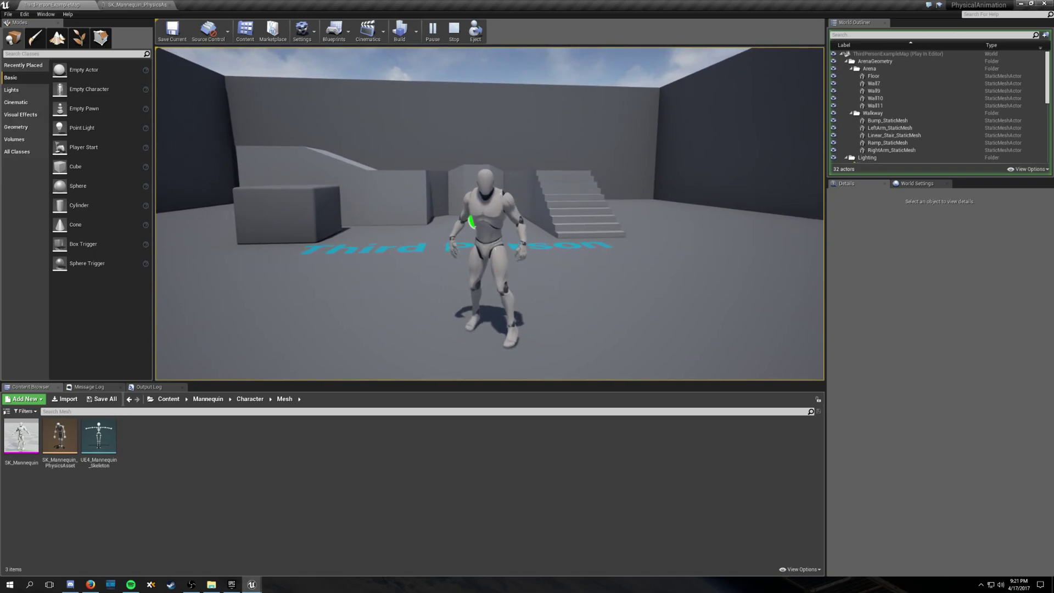
Step: Run the mannequin into the box, tumble it off the ledge and press it against the wall
{"action": "key", "text": "a"}
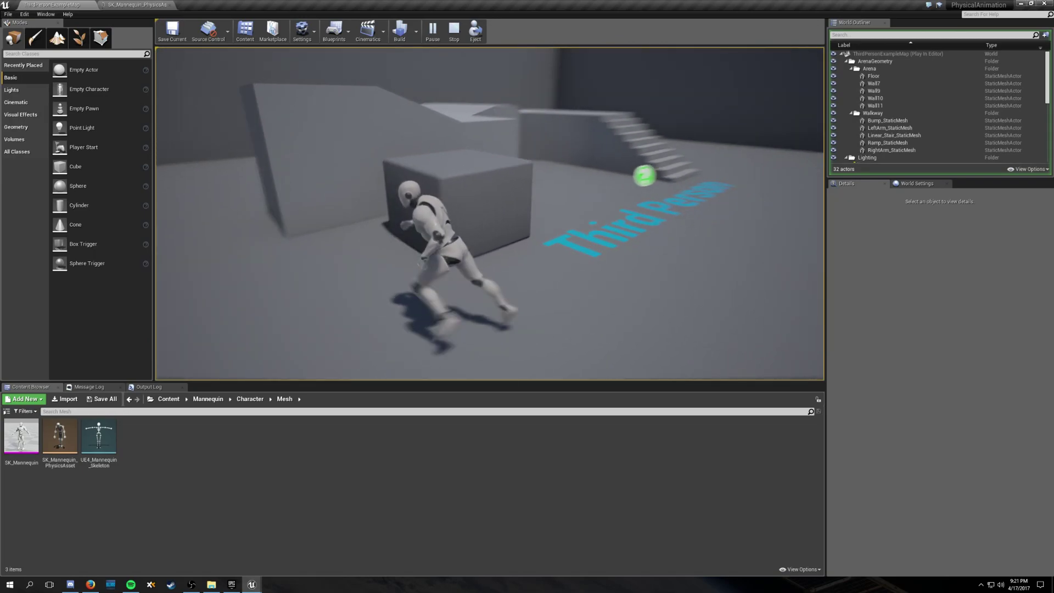
{"action": "key", "text": "w"}
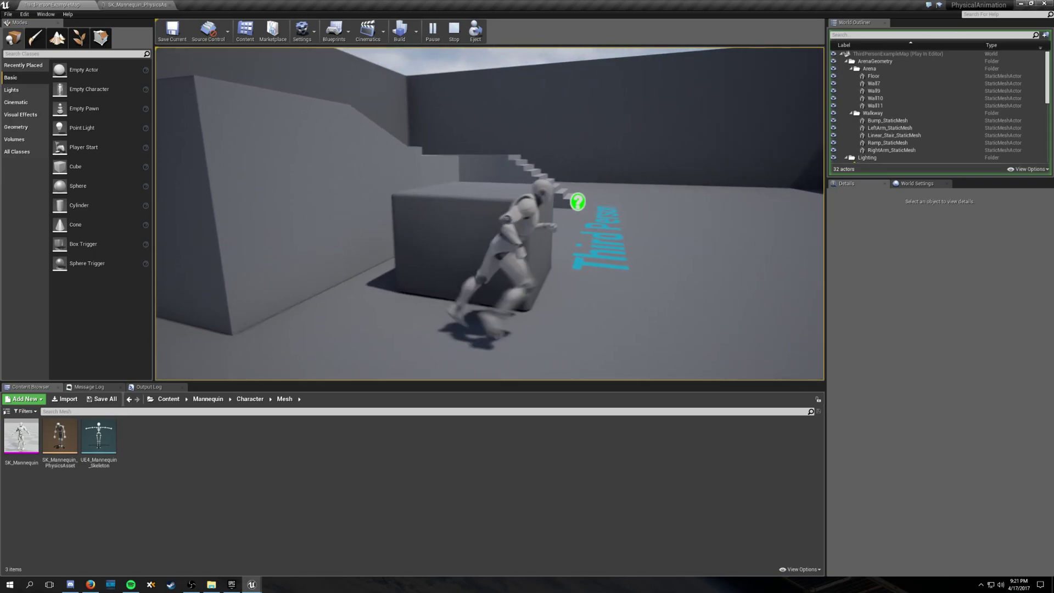
{"action": "key", "text": "a"}
{"action": "key", "text": "d"}
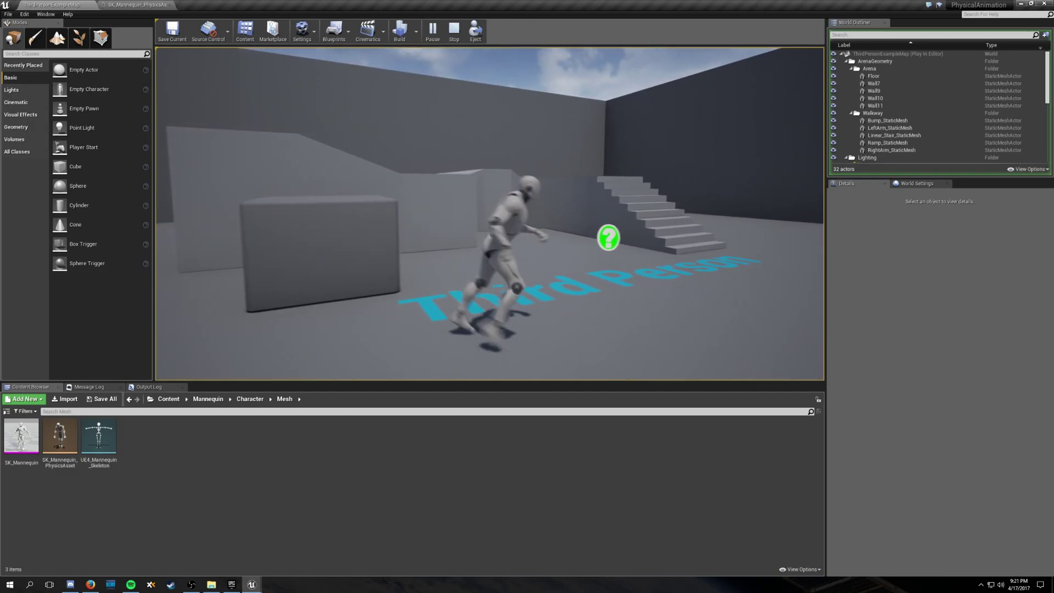
{"action": "key", "text": "w"}
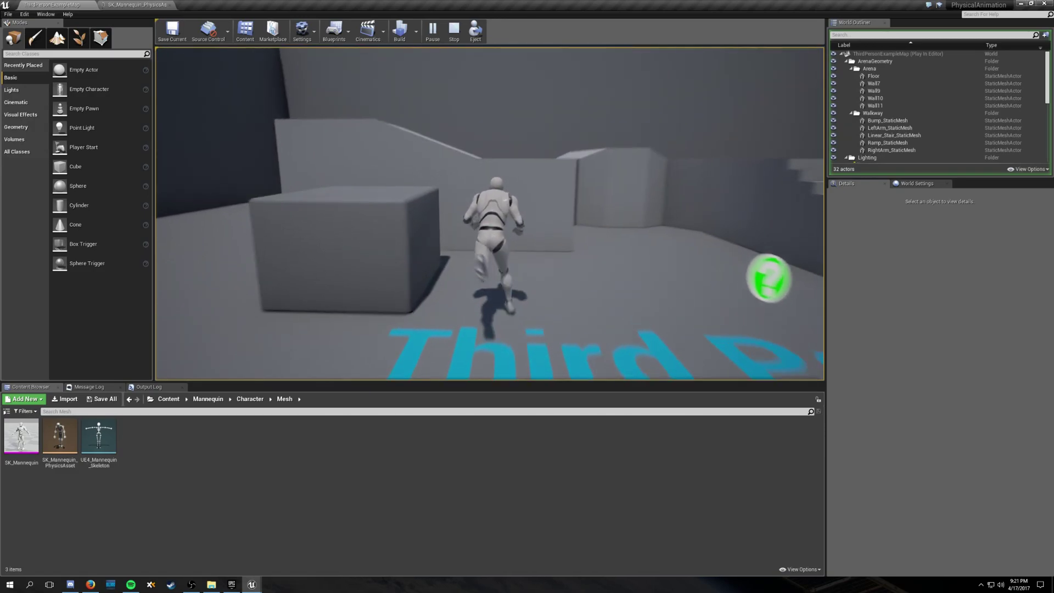
{"action": "key", "text": "w"}
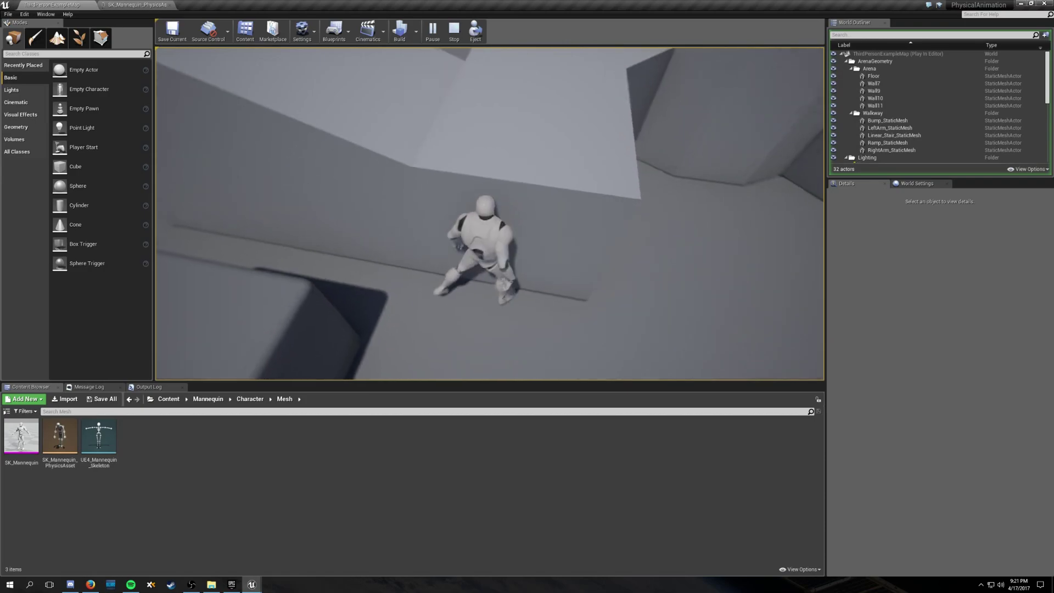
{"action": "key", "text": "w"}
{"action": "key", "text": "w"}
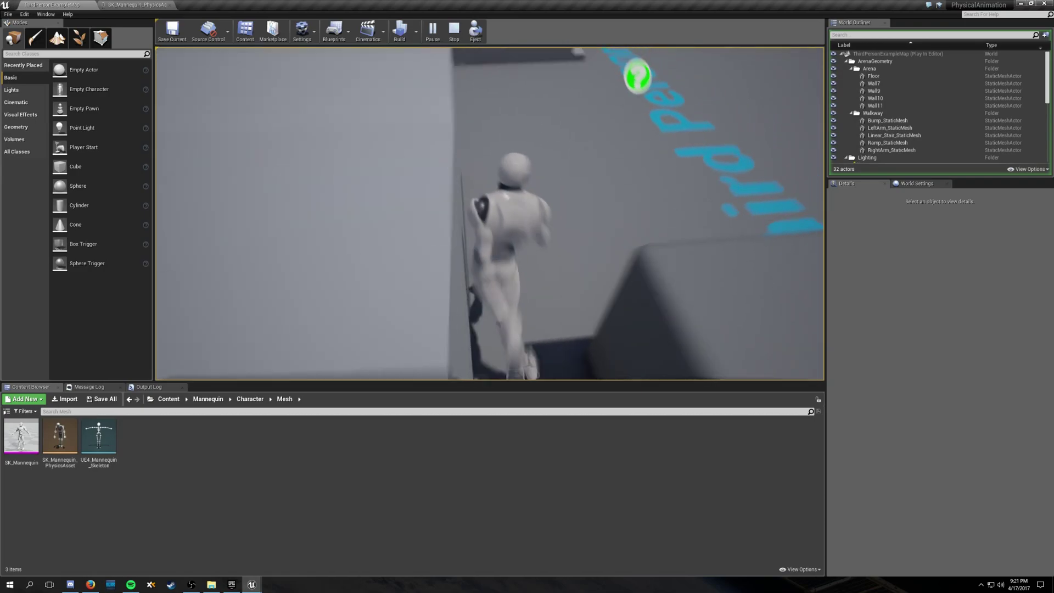
{"action": "key", "text": "w"}
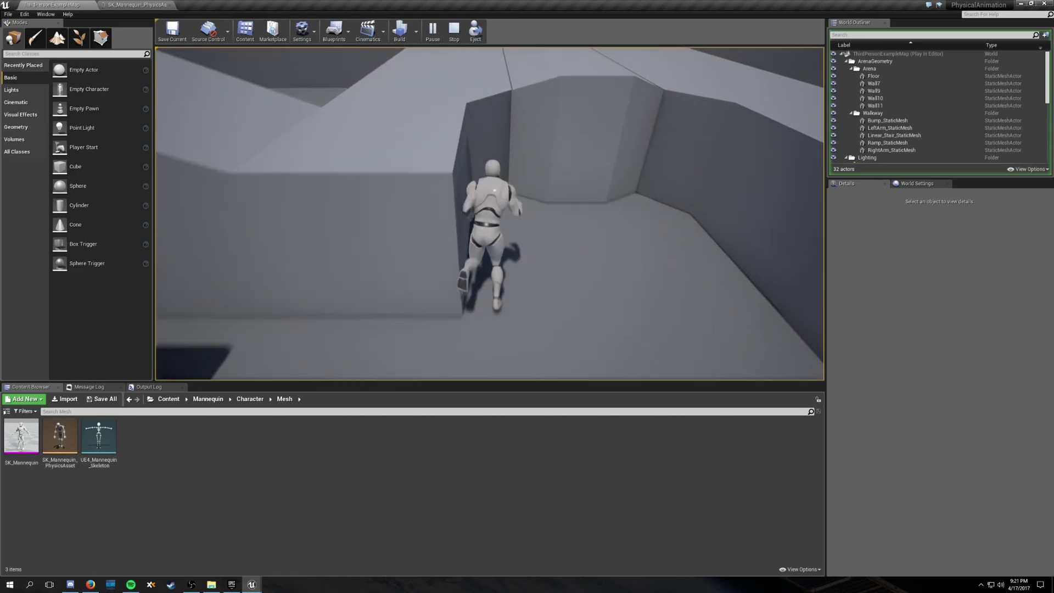
{"action": "key", "text": "w"}
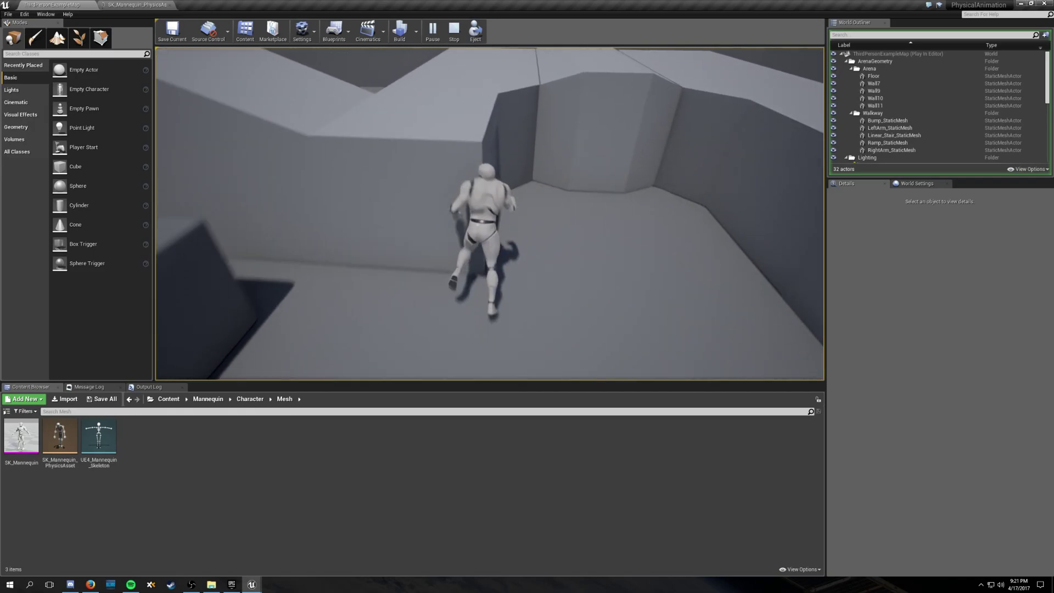
{"action": "key", "text": "w"}
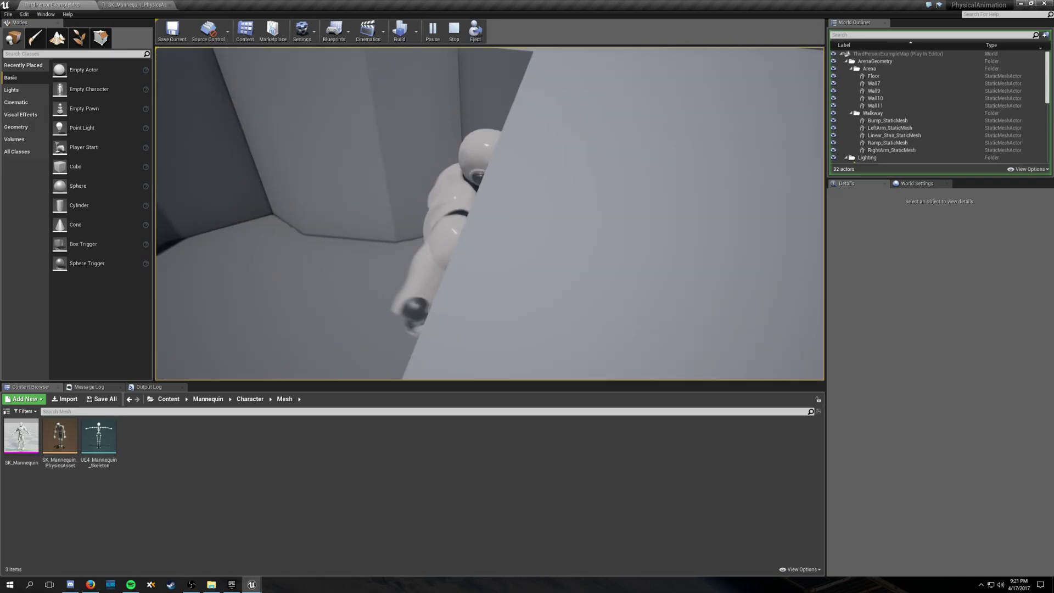
Step: Run the mannequin along the stair-side wall and past the Third Person floor text
{"action": "key", "text": "w"}
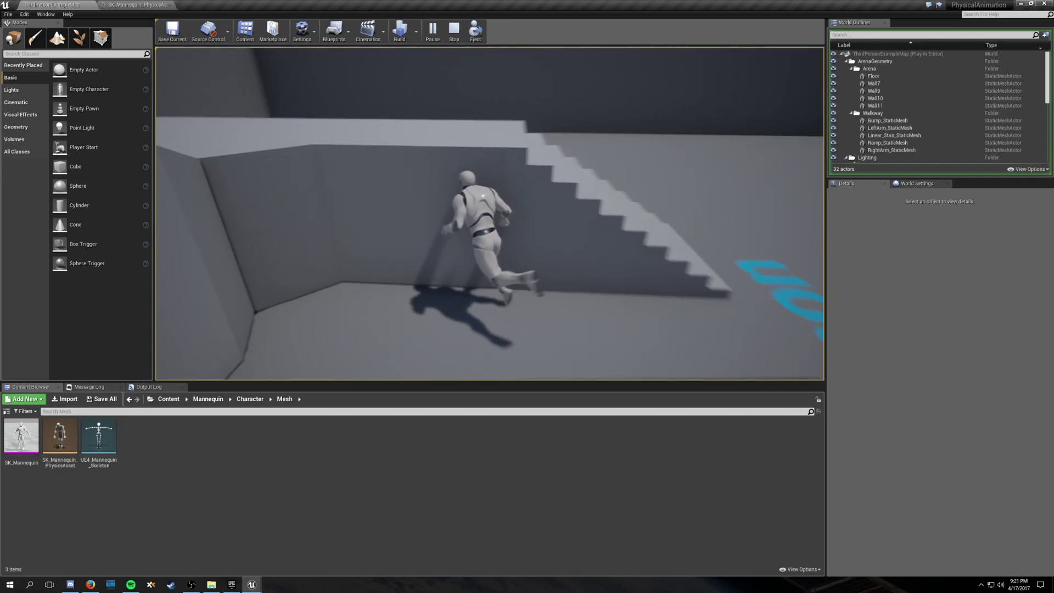
{"action": "key", "text": "w"}
{"action": "key", "text": "w"}
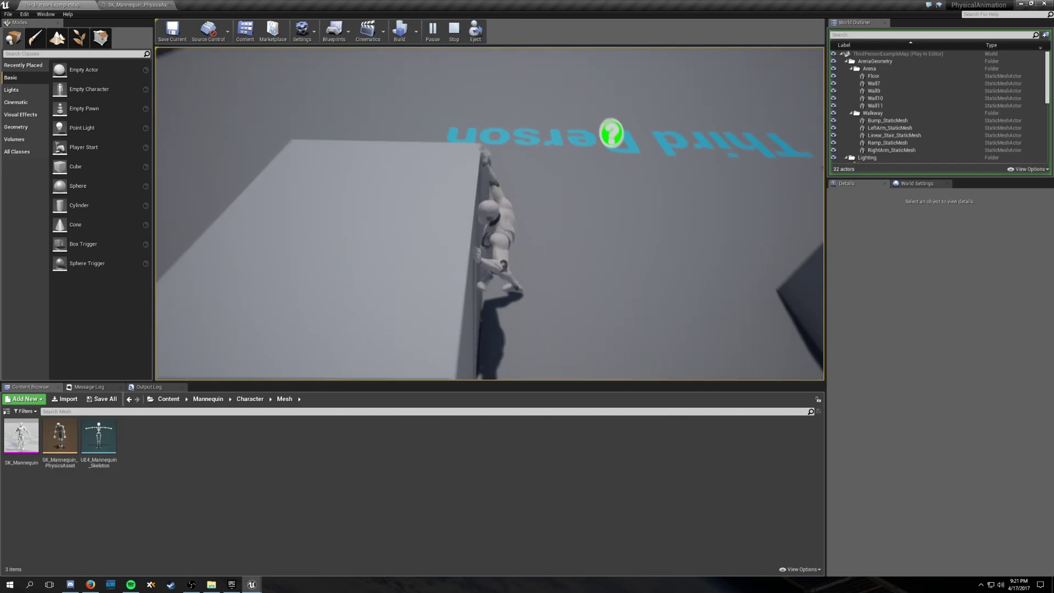
{"action": "key", "text": "w"}
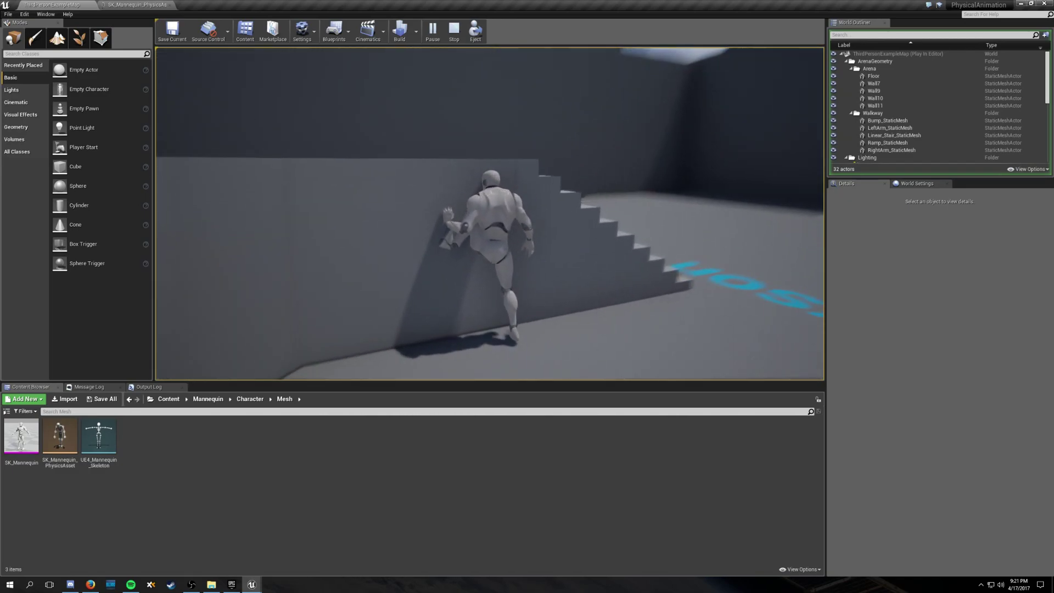
{"action": "key", "text": "w"}
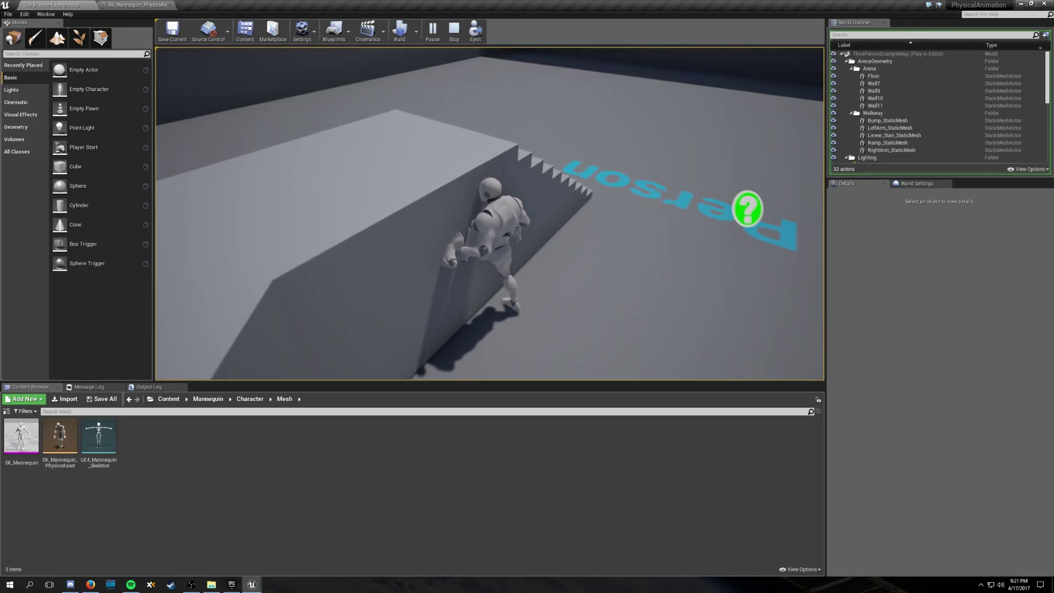
{"action": "key", "text": "w"}
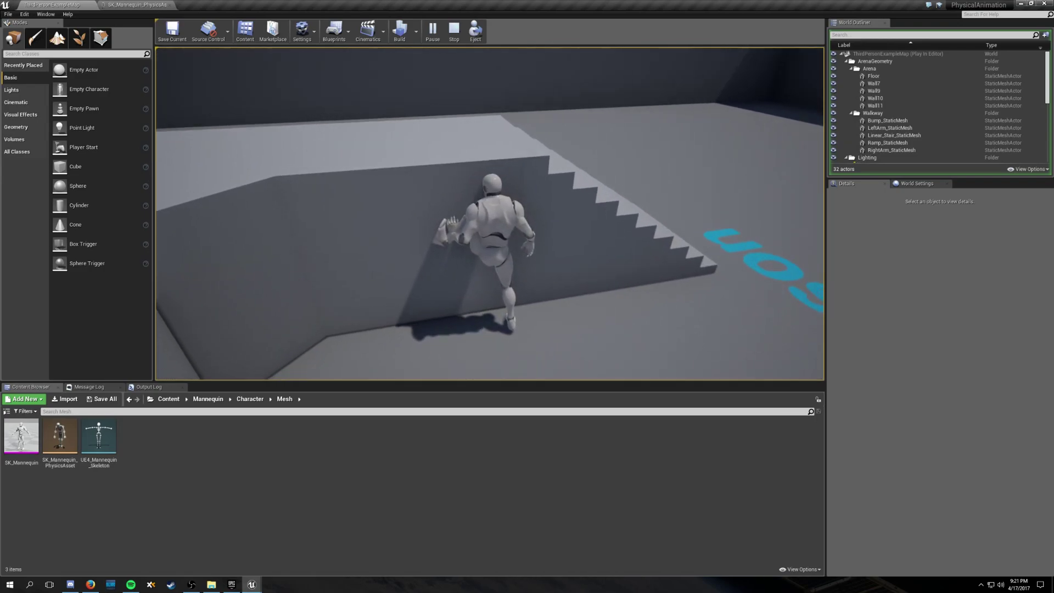
{"action": "key", "text": "w"}
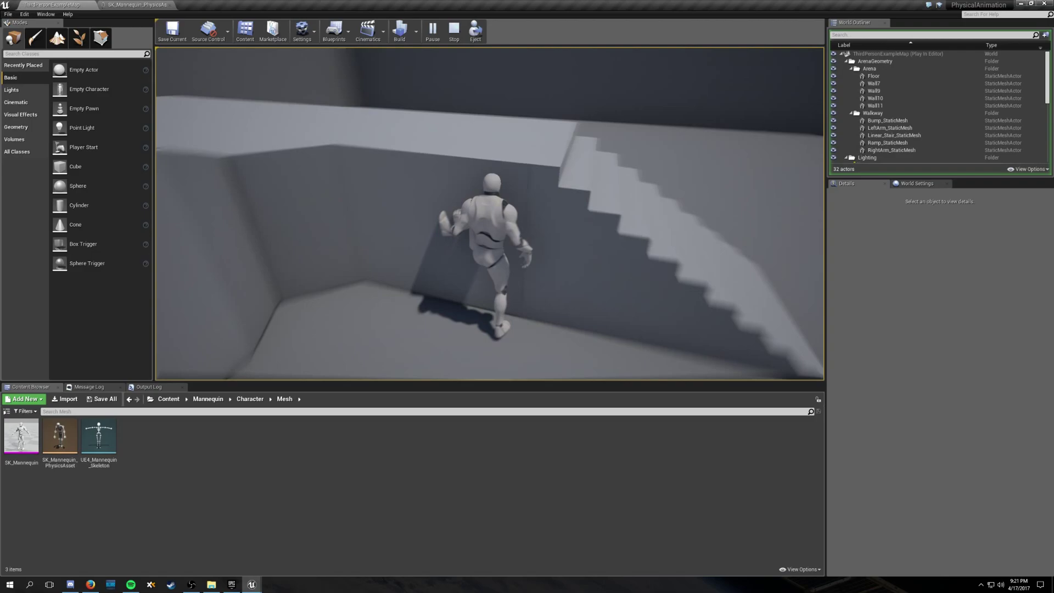
{"action": "key", "text": "w"}
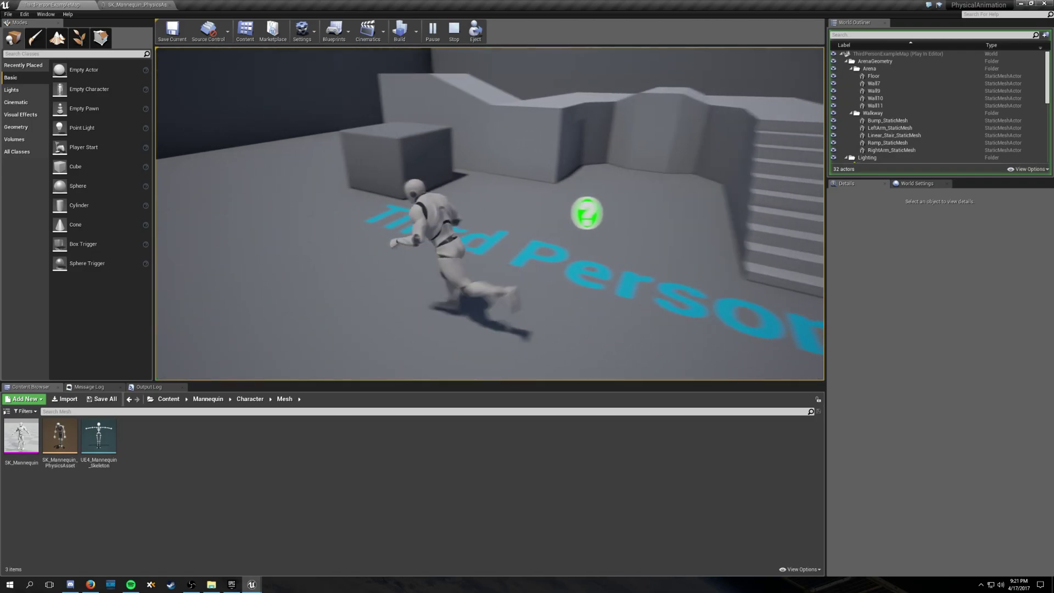
{"action": "key", "text": "w"}
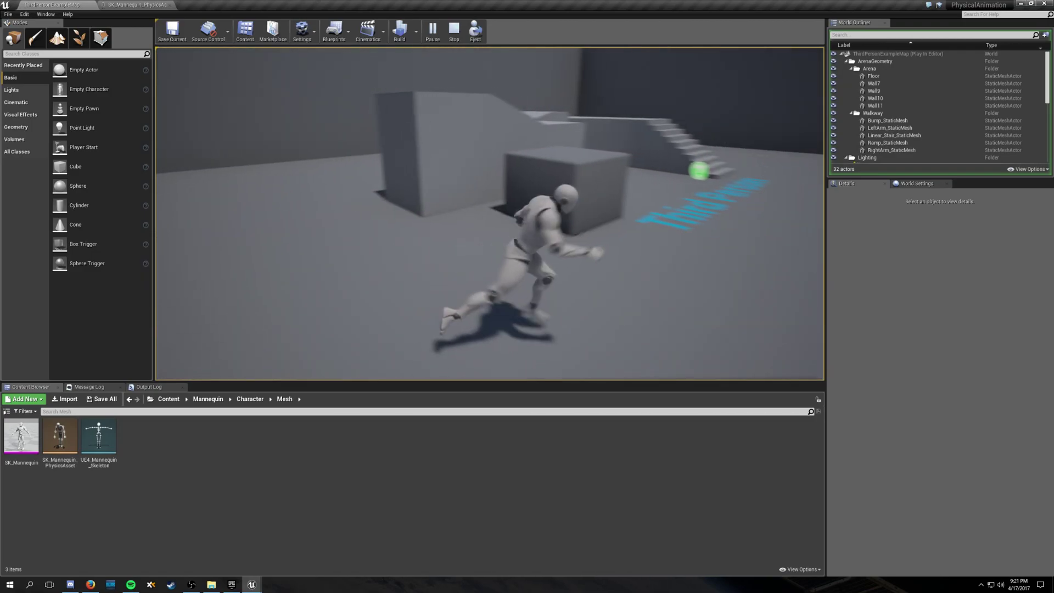
{"action": "key", "text": "w"}
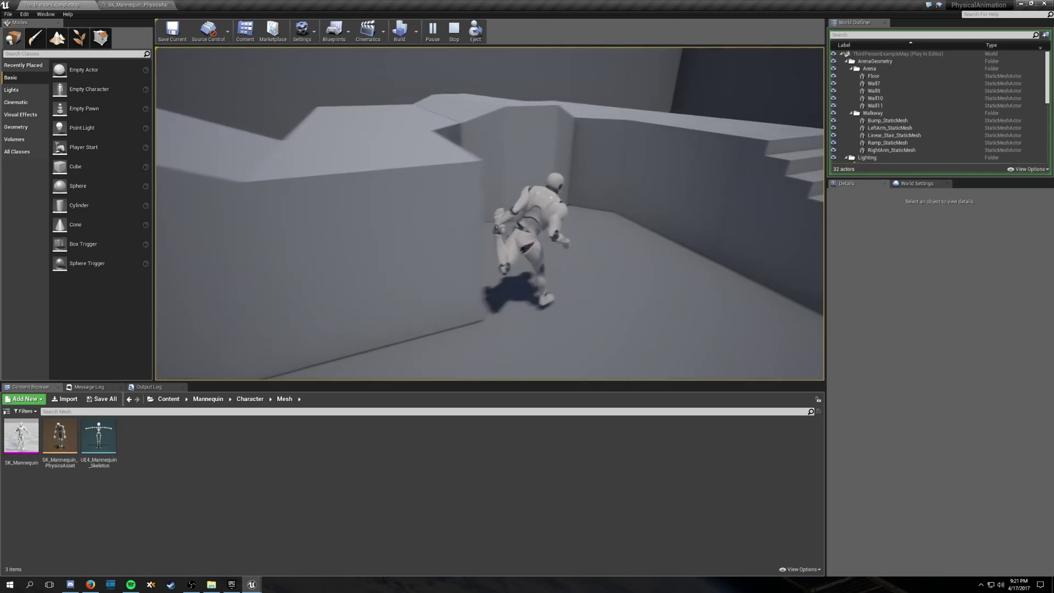
{"action": "key", "text": "w"}
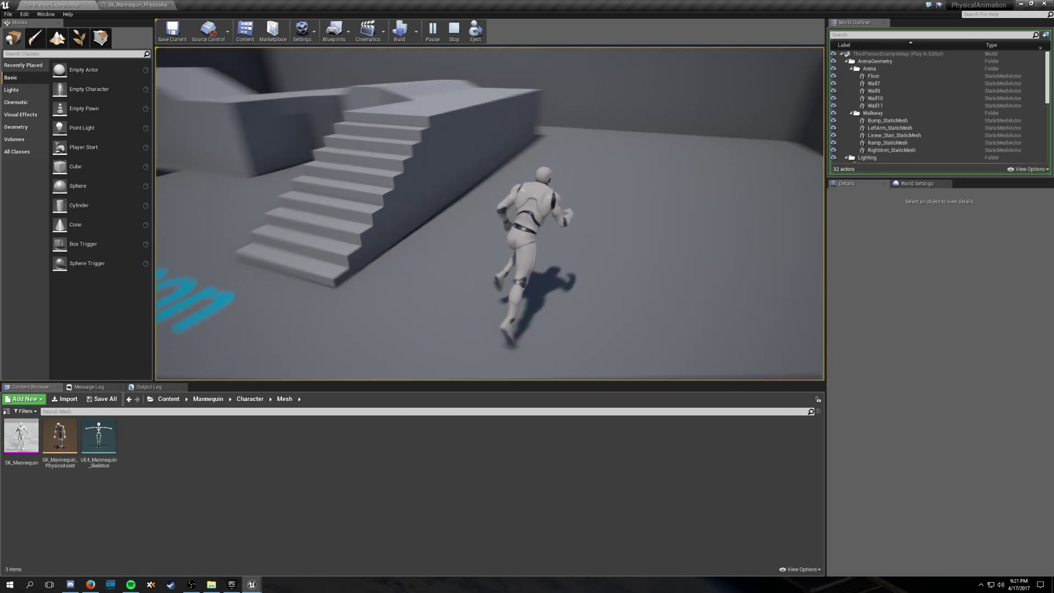
{"action": "key", "text": "w"}
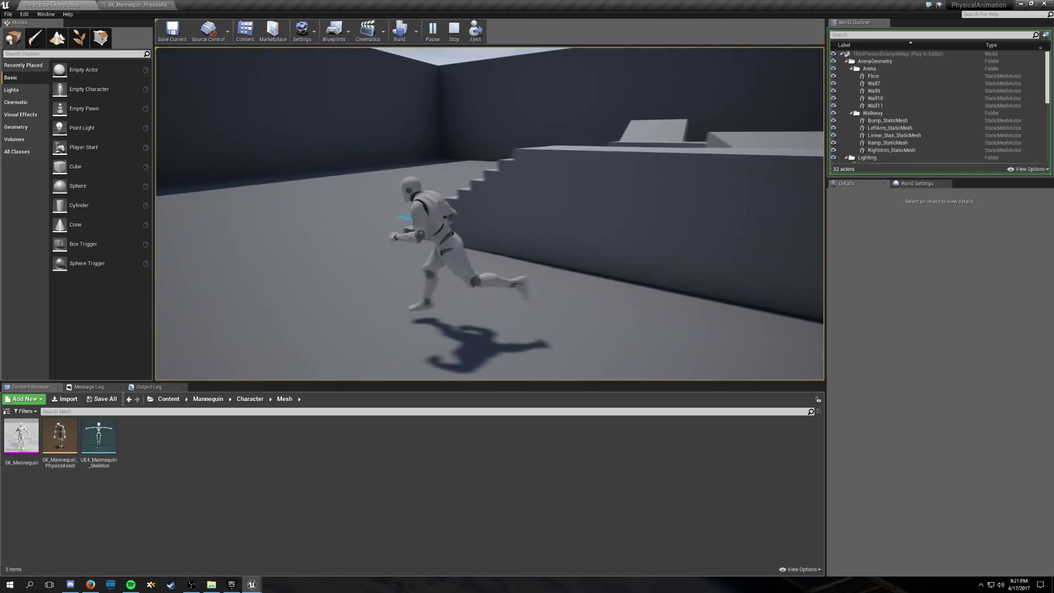
{"action": "key", "text": "w"}
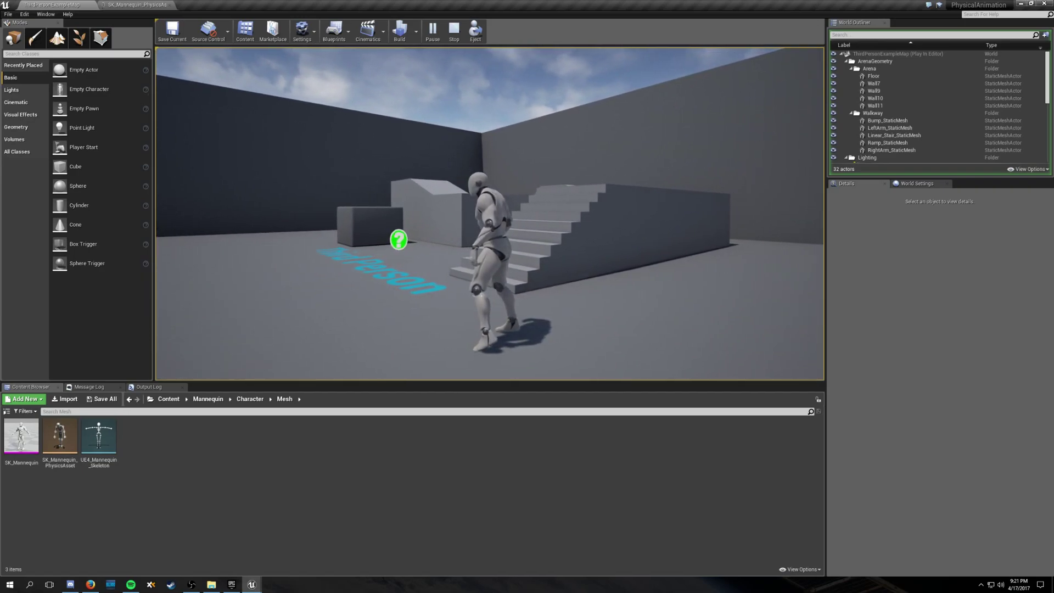
{"action": "key", "text": "w"}
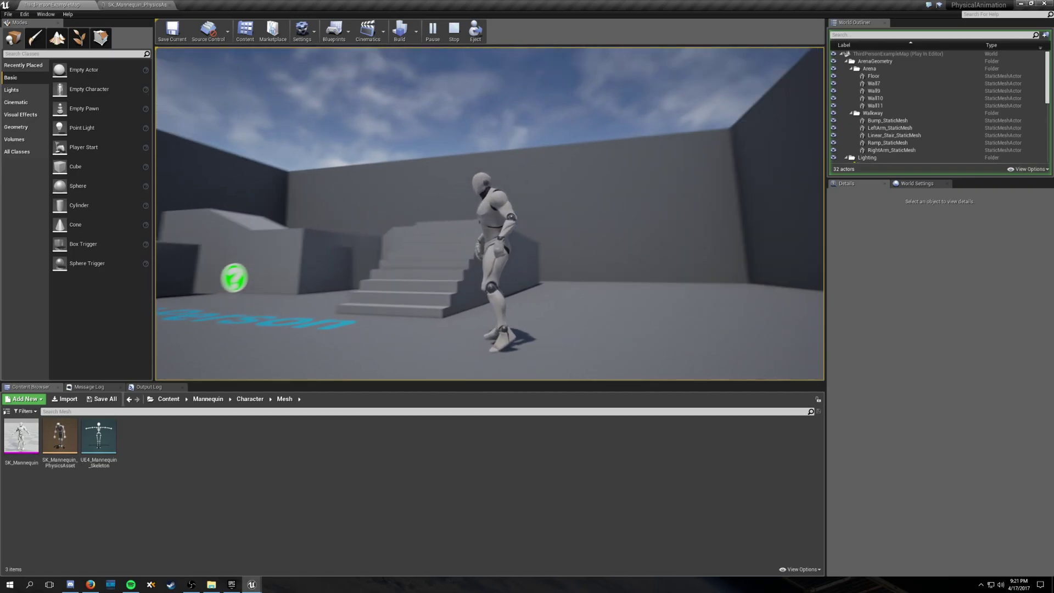
Step: Run the mannequin into the wall and onto the block, jump against a wall, then stop playing
{"action": "key", "text": "w"}
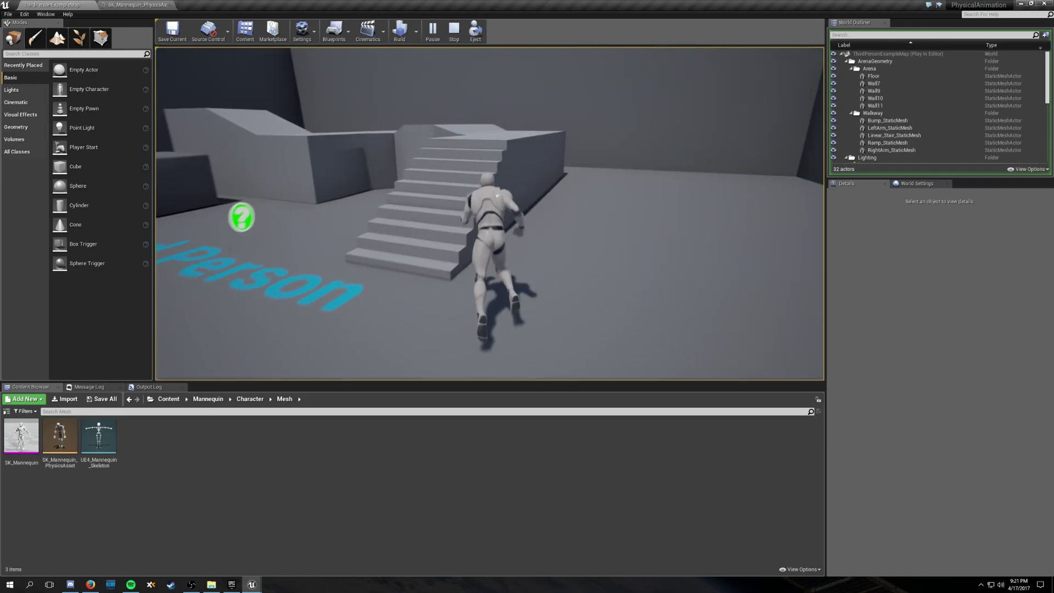
{"action": "key", "text": "w"}
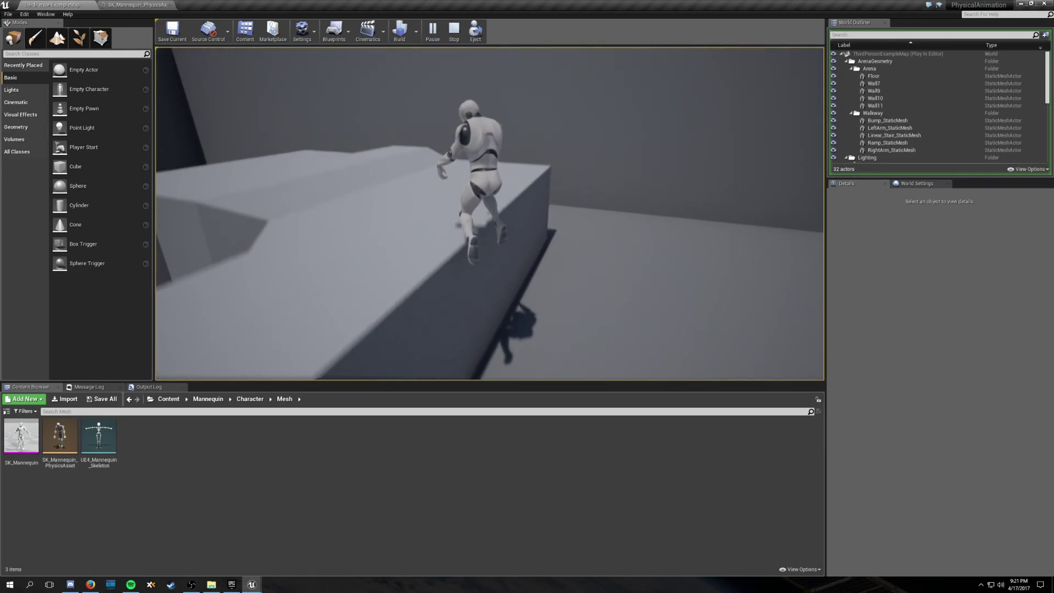
{"action": "key", "text": "w"}
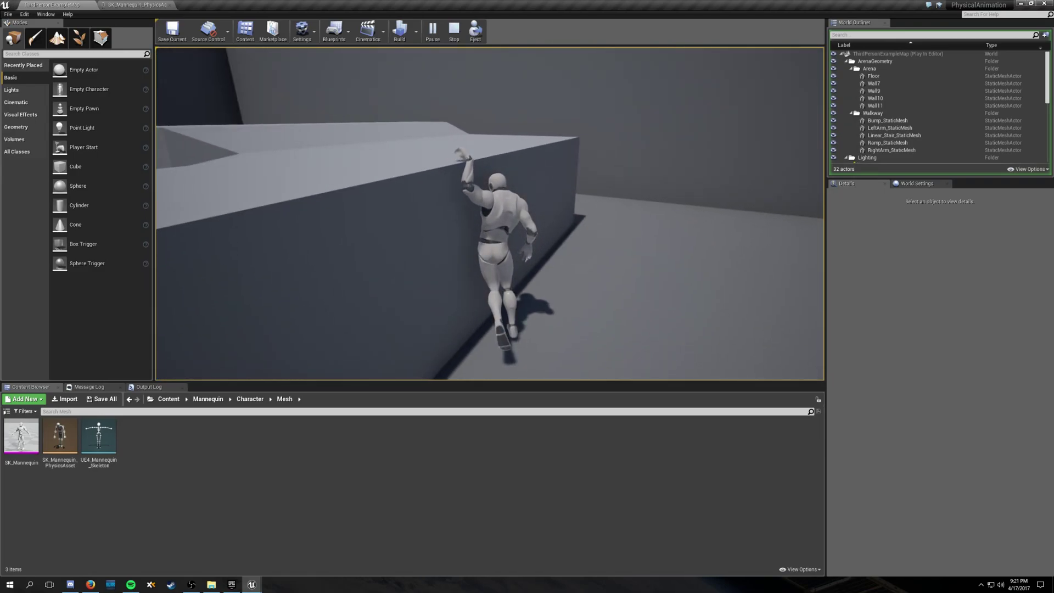
{"action": "key", "text": "w"}
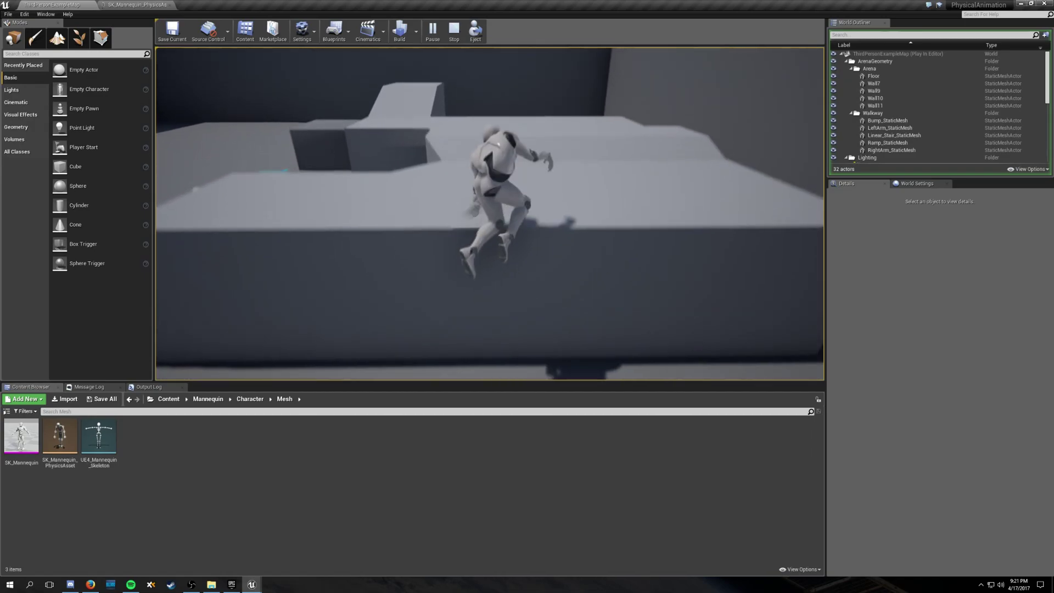
{"action": "key", "text": "w"}
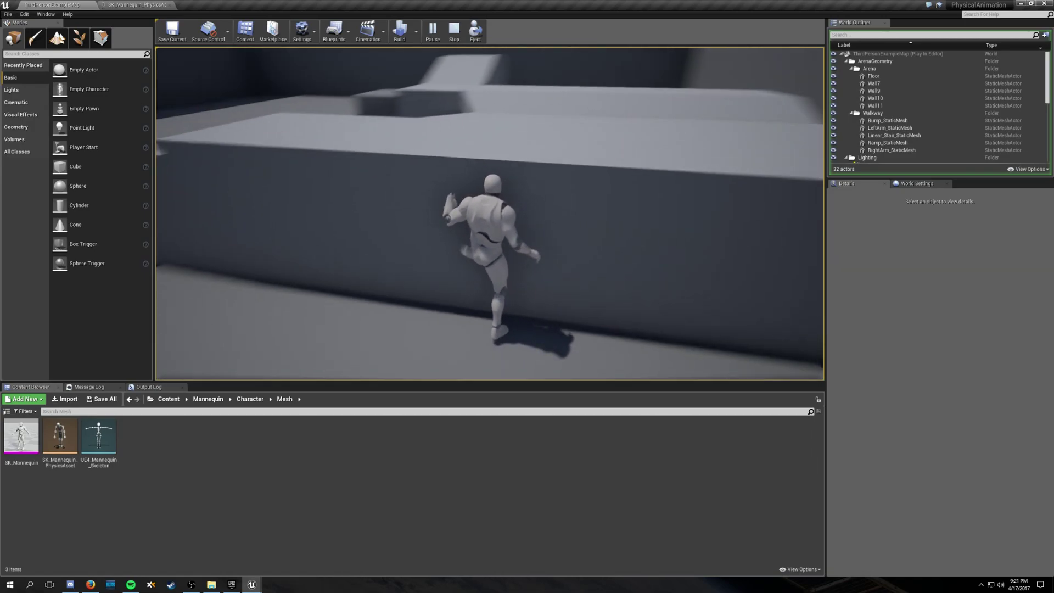
{"action": "key", "text": "w"}
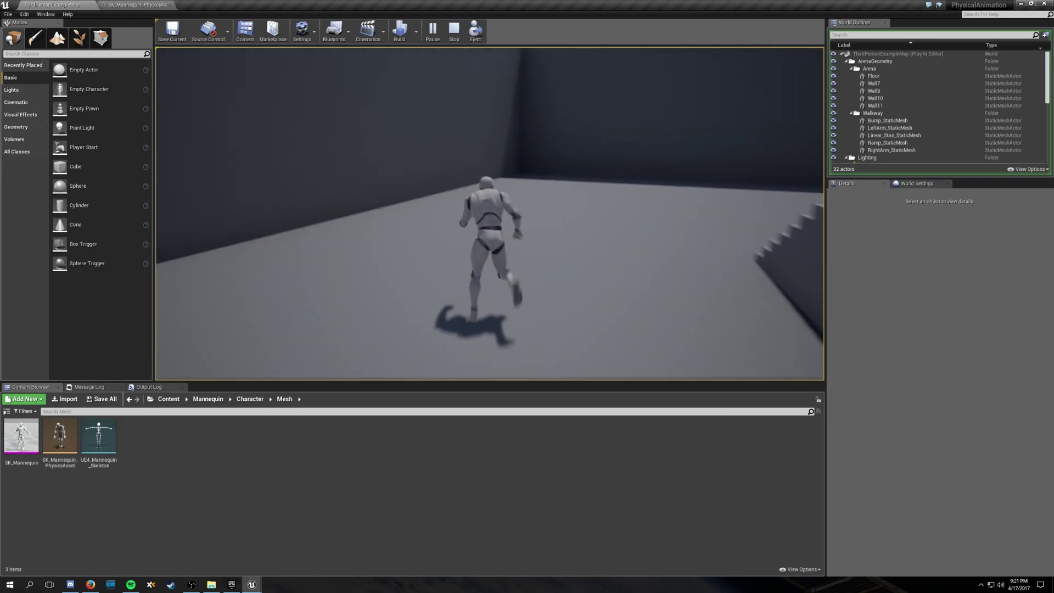
{"action": "key", "text": "w"}
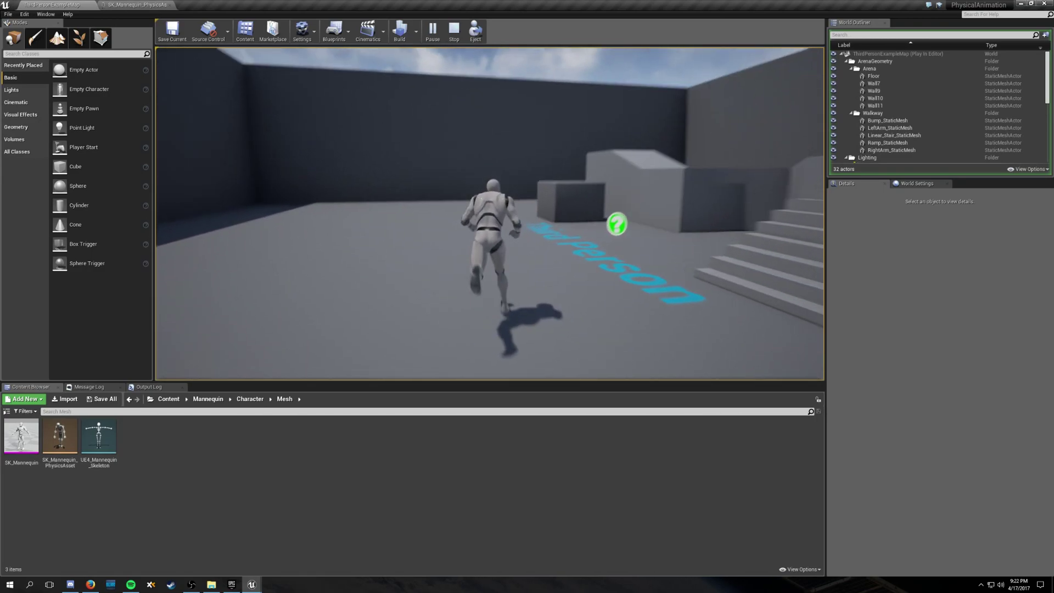
{"action": "key", "text": "w"}
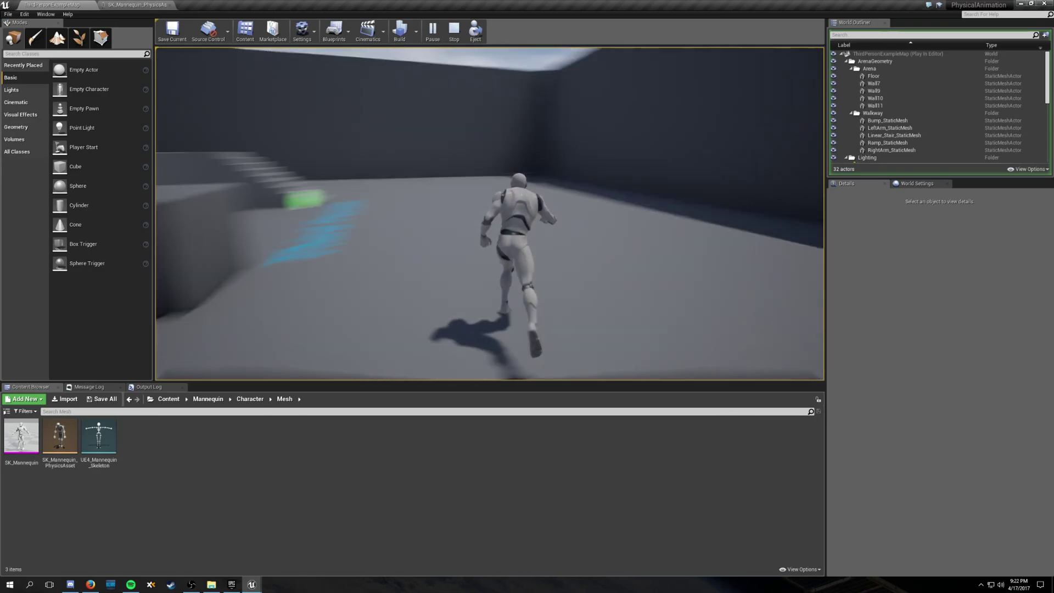
{"action": "key", "text": "w"}
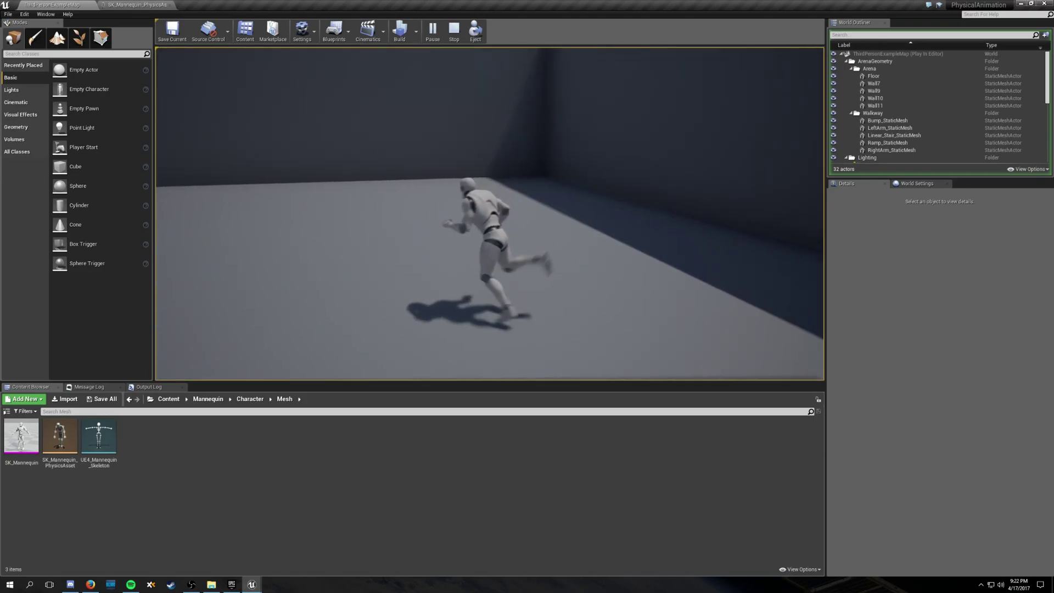
{"action": "key", "text": "w"}
{"action": "key", "text": "space"}
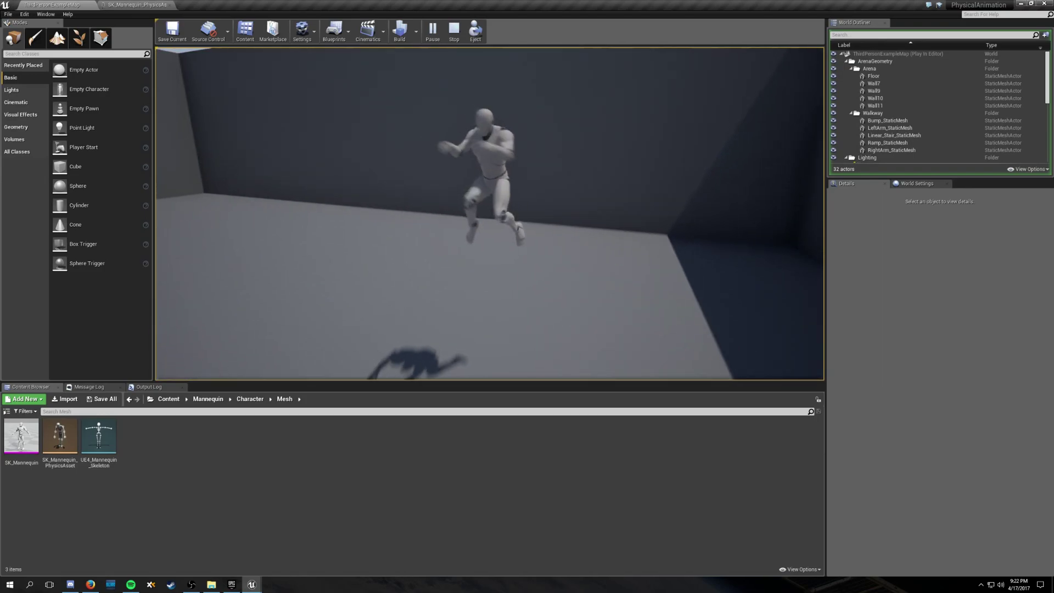
{"action": "key", "text": "w"}
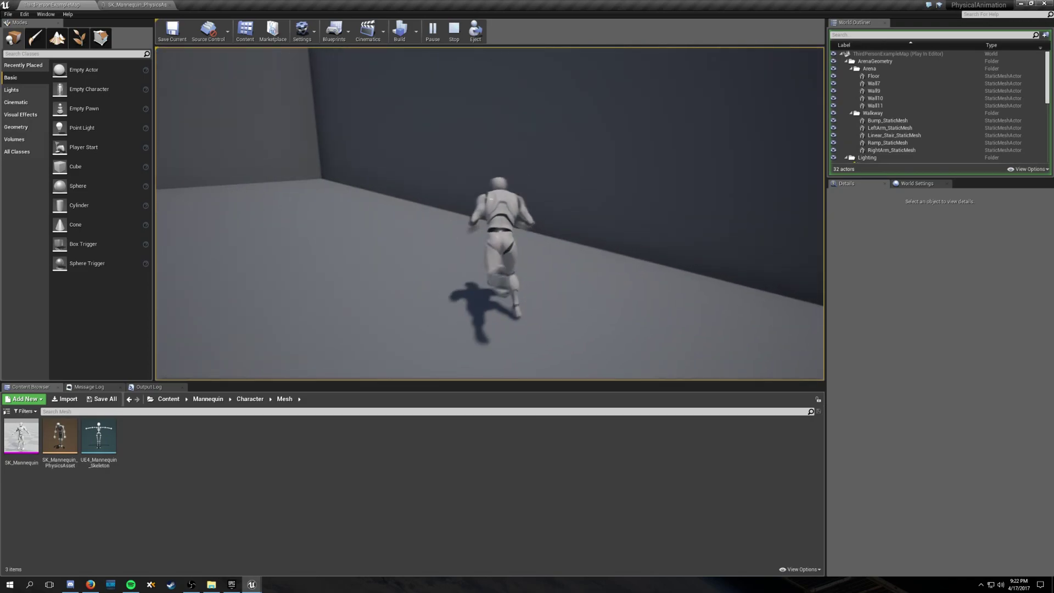
{"action": "key", "text": "w"}
{"action": "key", "text": "space"}
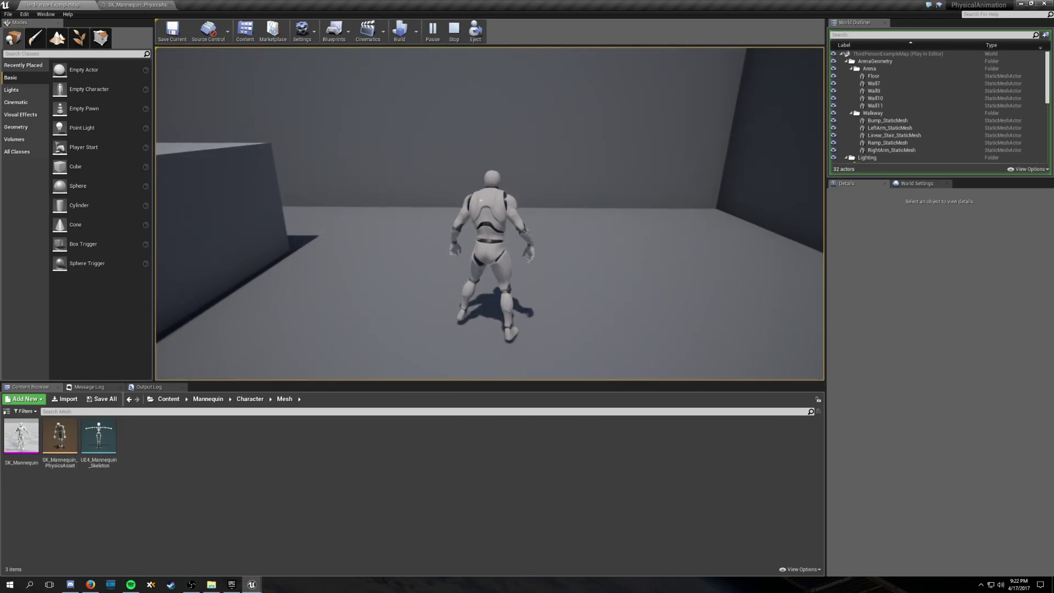
{"action": "key", "text": "Escape"}
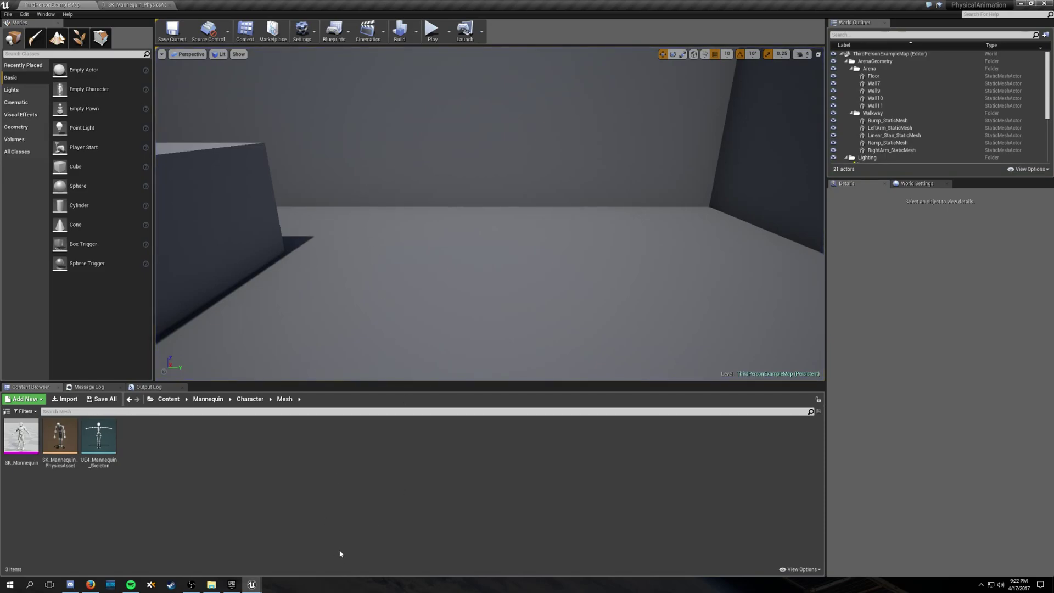
Step: Bring up SK_Mannequin_PhysicsAsset and orbit to a front view of the whole mannequin
{"action": "left_click", "coordinate": [138, 5]}
{"action": "scroll", "coordinate": [483, 320], "scroll_direction": "down", "scroll_amount": 5}
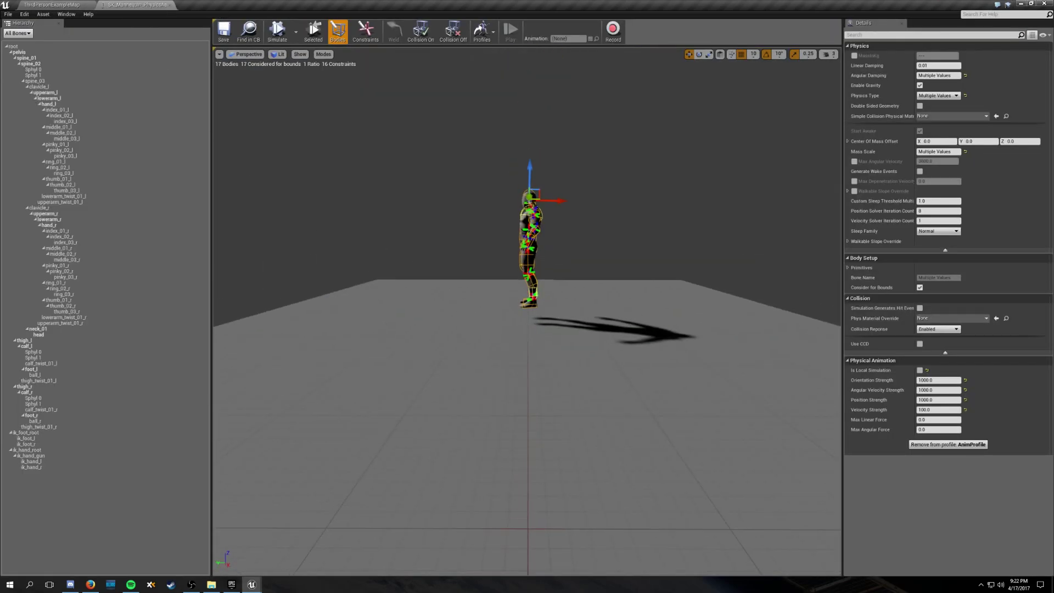
{"action": "left_click_drag", "start_coordinate": [483, 321], "coordinate": [365, 345], "text": "alt"}
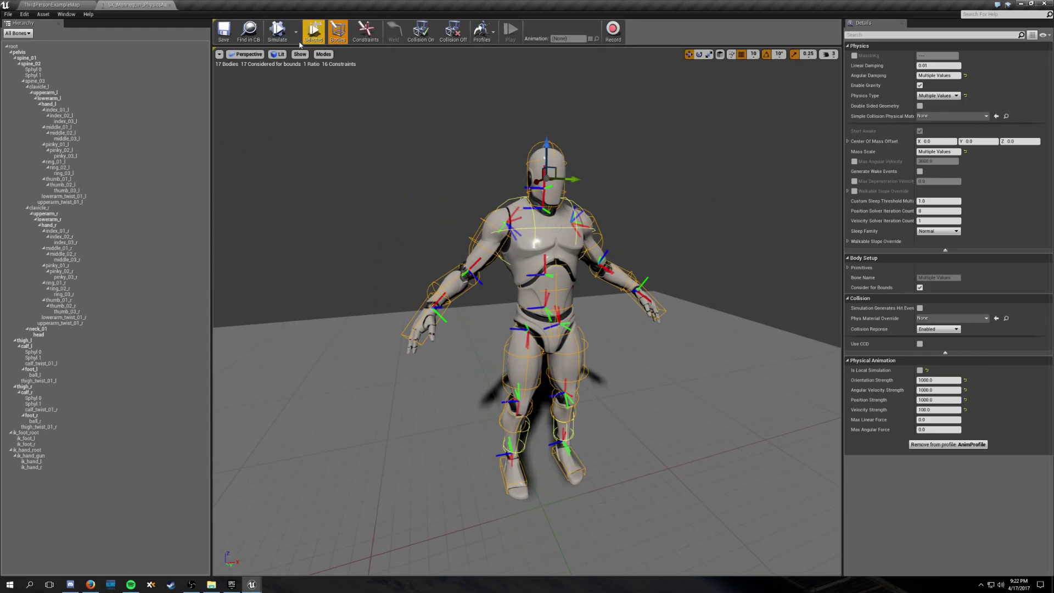
Step: Simulate the physics bodies and toss the ragdoll so it collapses onto the floor
{"action": "left_click", "coordinate": [274, 41]}
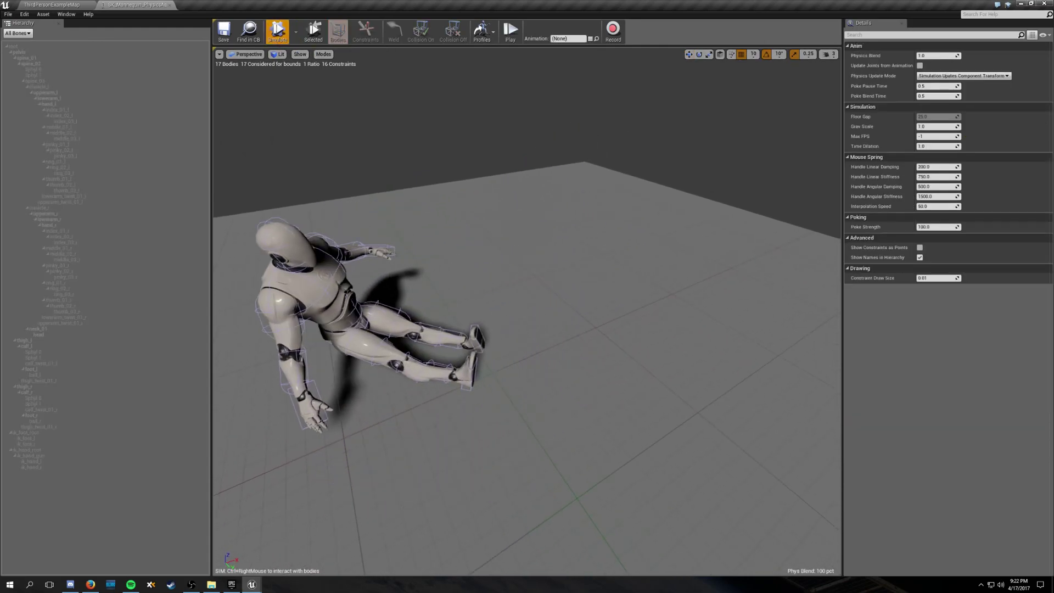
{"action": "left_click_drag", "start_coordinate": [365, 346], "coordinate": [354, 310], "text": "alt"}
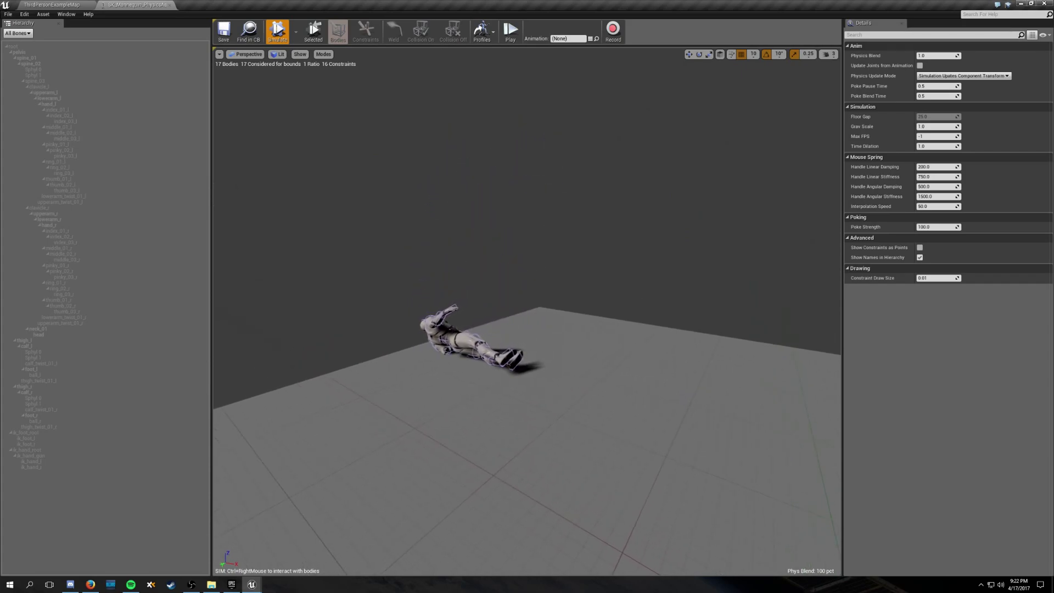
{"action": "left_click_drag", "start_coordinate": [527, 307], "coordinate": [351, 165], "text": "alt"}
{"action": "scroll", "coordinate": [477, 223], "scroll_direction": "down", "scroll_amount": 10}
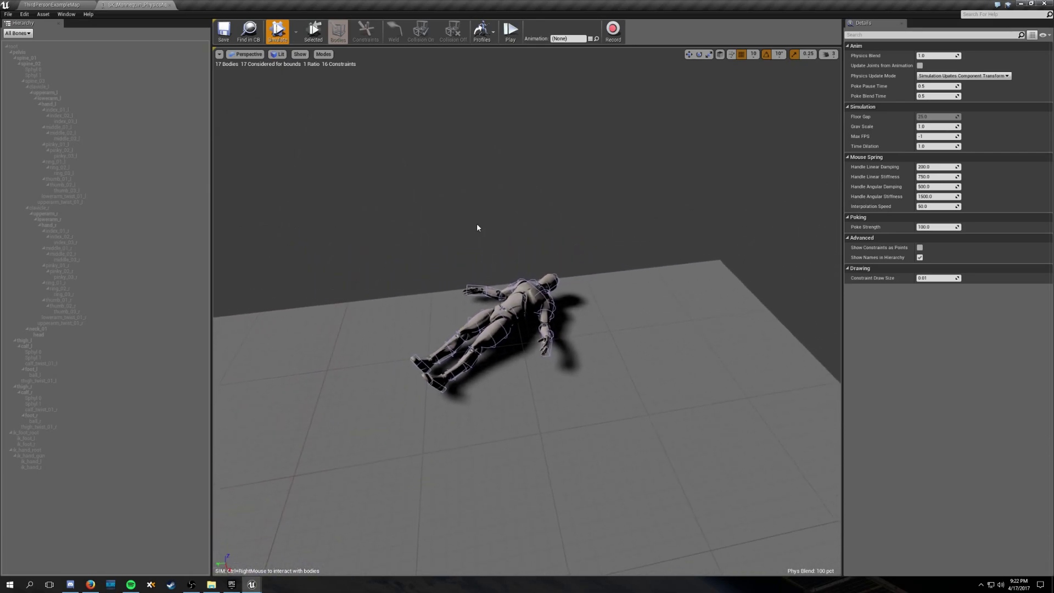
{"action": "mouse_move", "coordinate": [592, 228]}
{"action": "left_mouse_down", "text": "alt"}
{"action": "mouse_move", "coordinate": [609, 236]}
{"action": "mouse_move", "coordinate": [598, 237]}
{"action": "left_mouse_up", "text": "alt"}
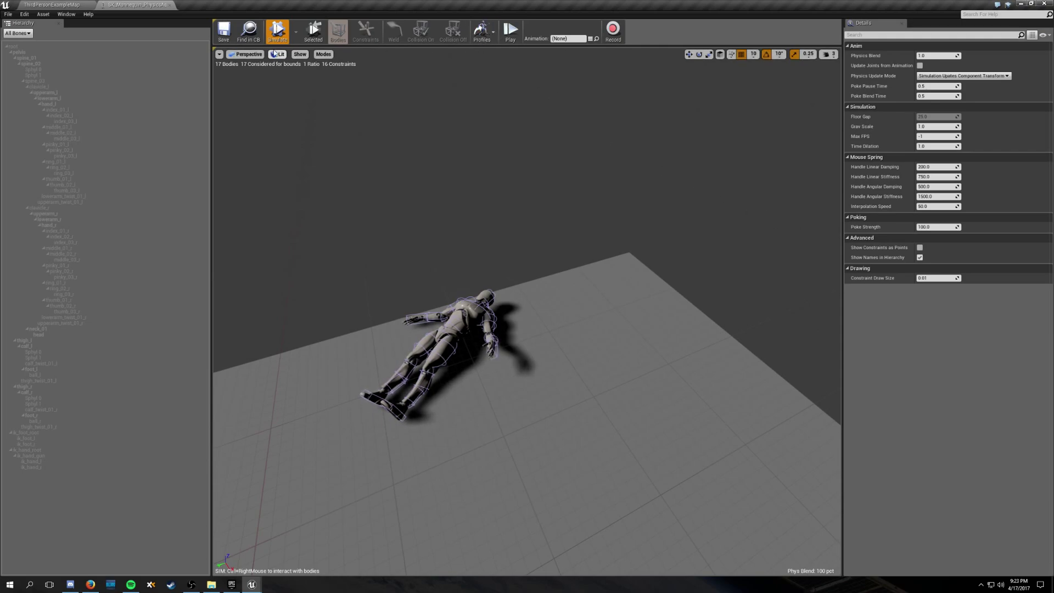
Step: Set Physical Animation Profile to None, simulate and fling the limp ragdoll, then stop simulating
{"action": "left_click", "coordinate": [277, 31]}
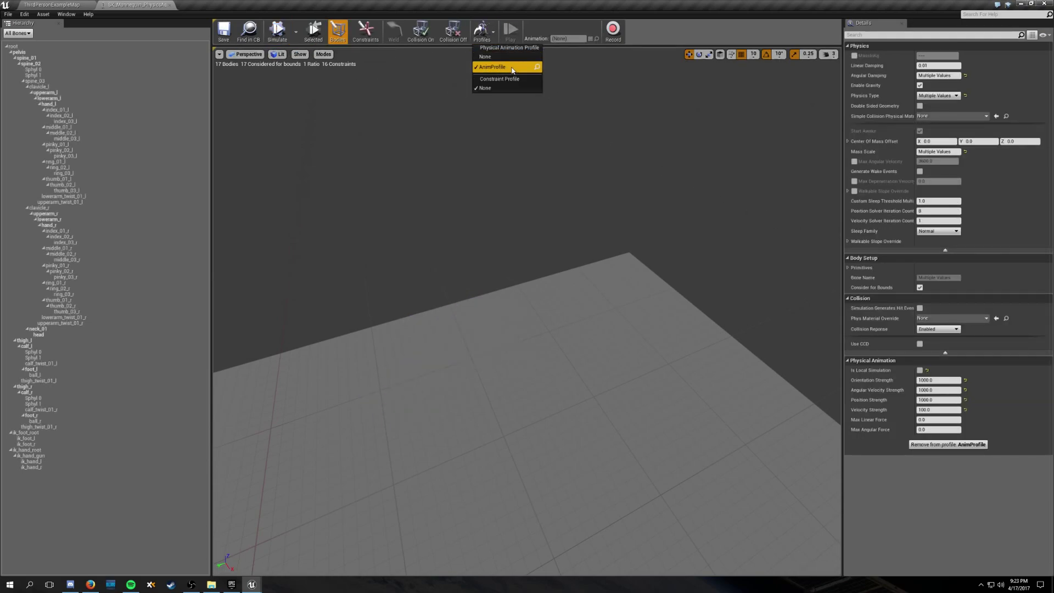
{"action": "left_click", "coordinate": [507, 57]}
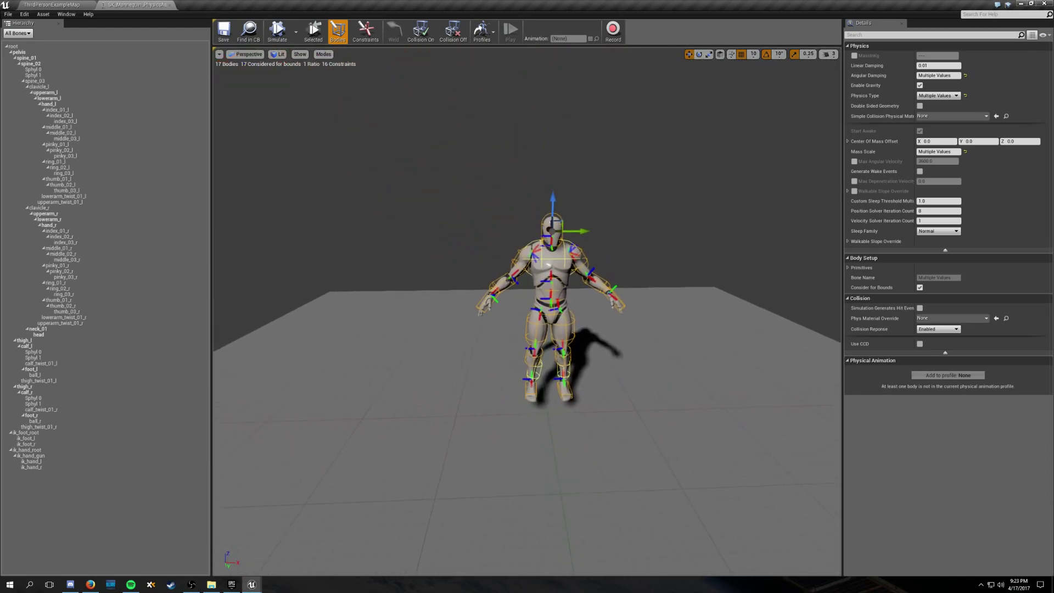
{"action": "left_click", "coordinate": [278, 33]}
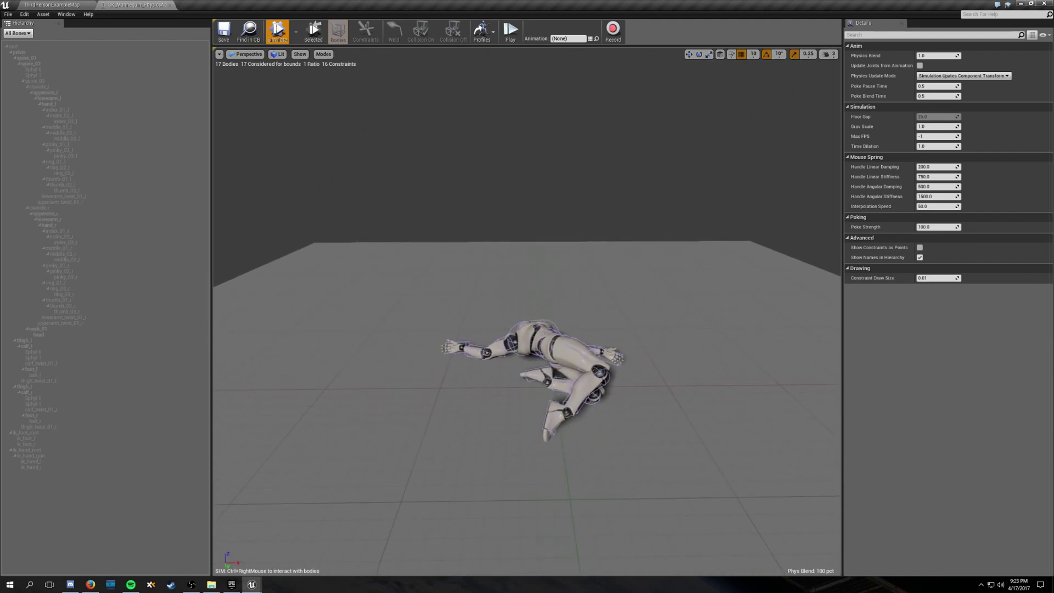
{"action": "right_click_drag", "start_coordinate": [538, 357], "coordinate": [583, 376], "text": "ctrl"}
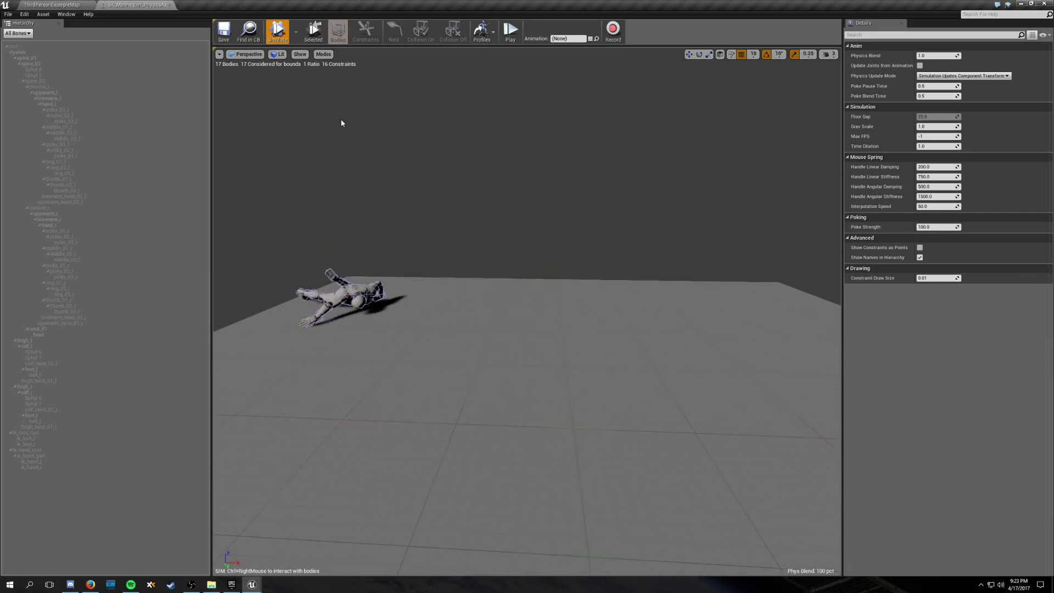
{"action": "left_click", "coordinate": [277, 32]}
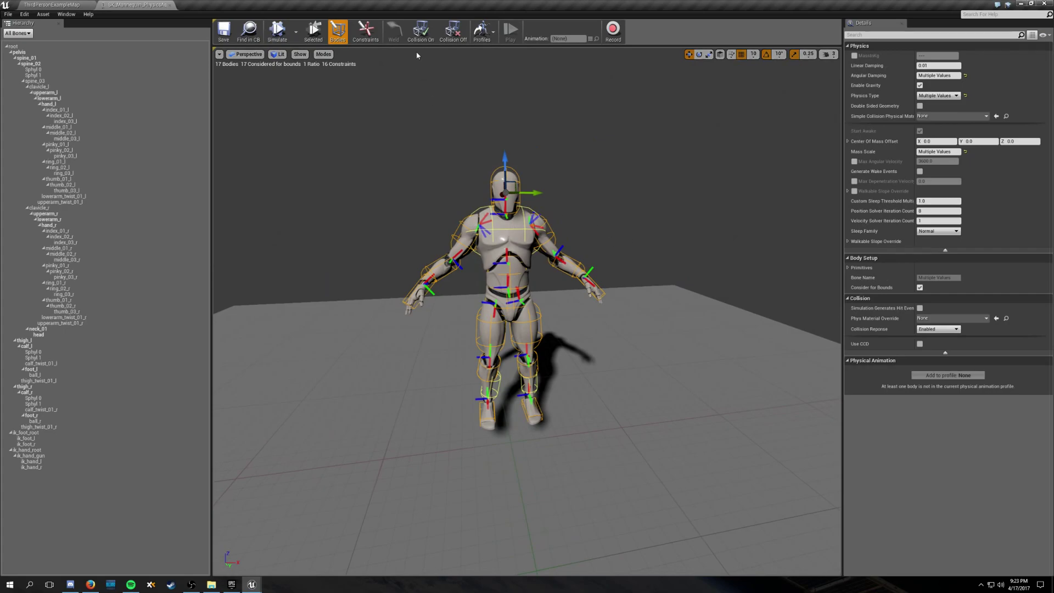
Step: Select AnimProfile as the Physical Animation Profile and review its Velocity Strength value
{"action": "left_click", "coordinate": [499, 67]}
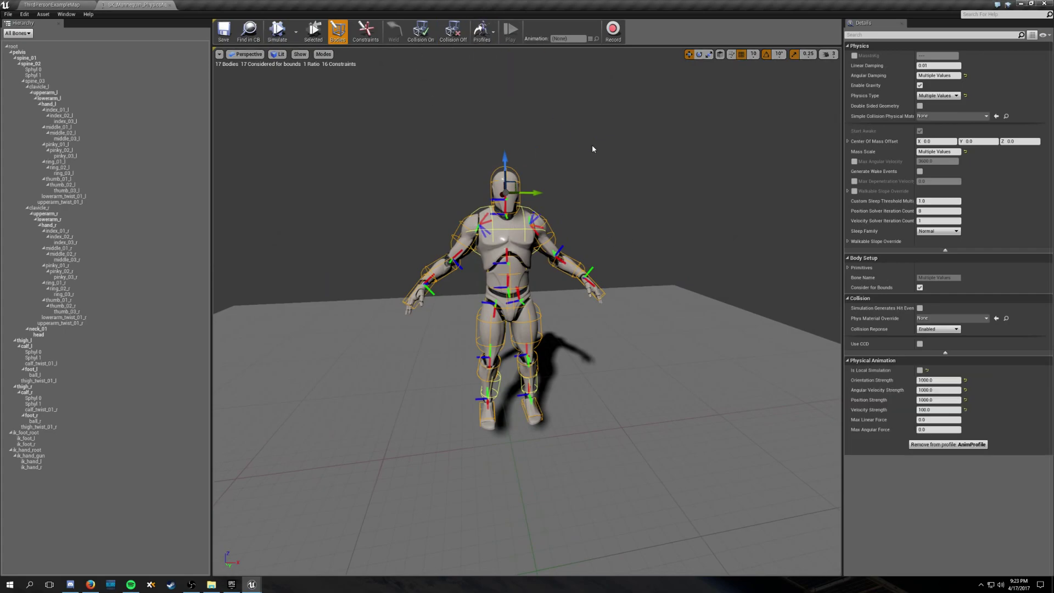
{"action": "scroll", "coordinate": [620, 186], "scroll_direction": "up", "scroll_amount": 5}
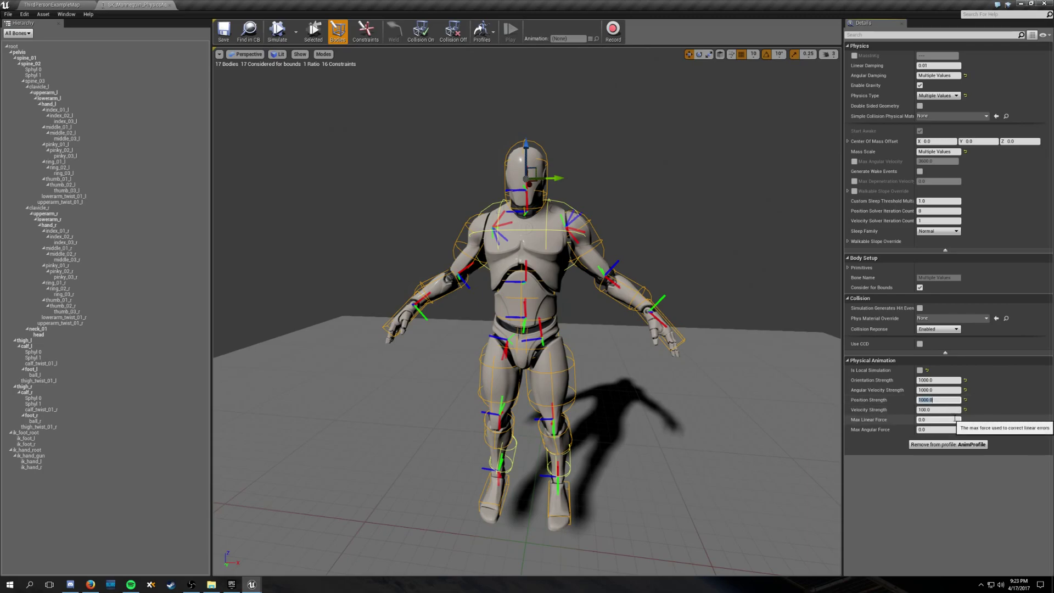
{"action": "left_click", "coordinate": [927, 409]}
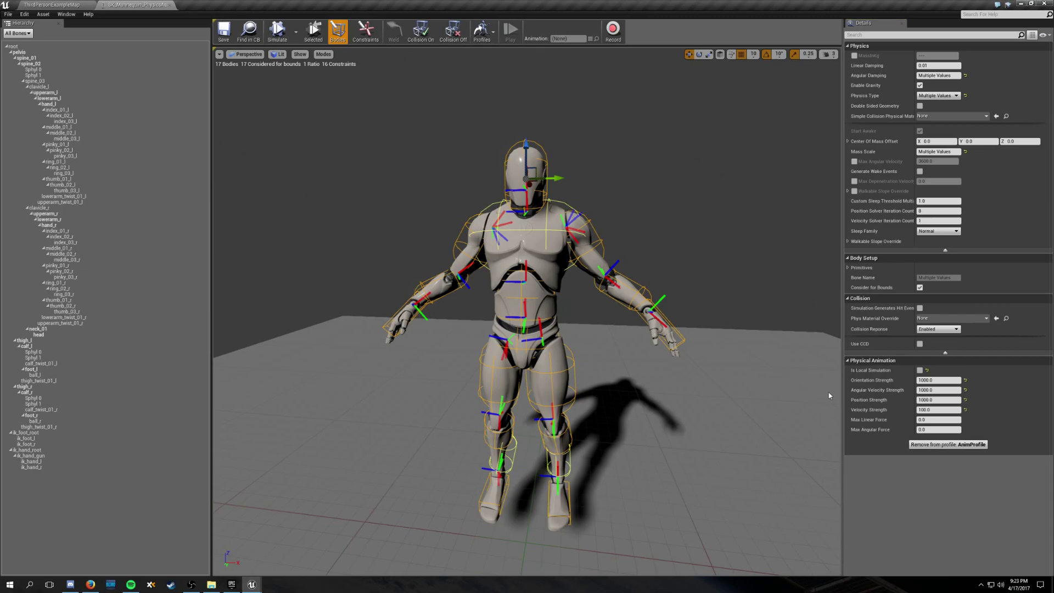
{"action": "left_click_drag", "start_coordinate": [782, 395], "coordinate": [763, 385]}
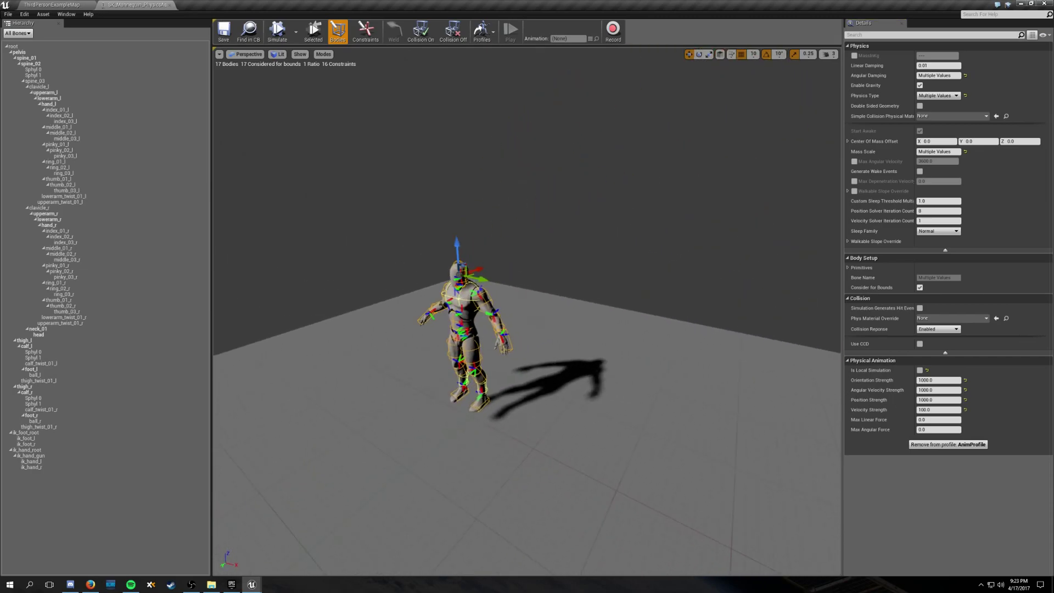
{"action": "right_click_drag", "start_coordinate": [527, 307], "coordinate": [701, 383]}
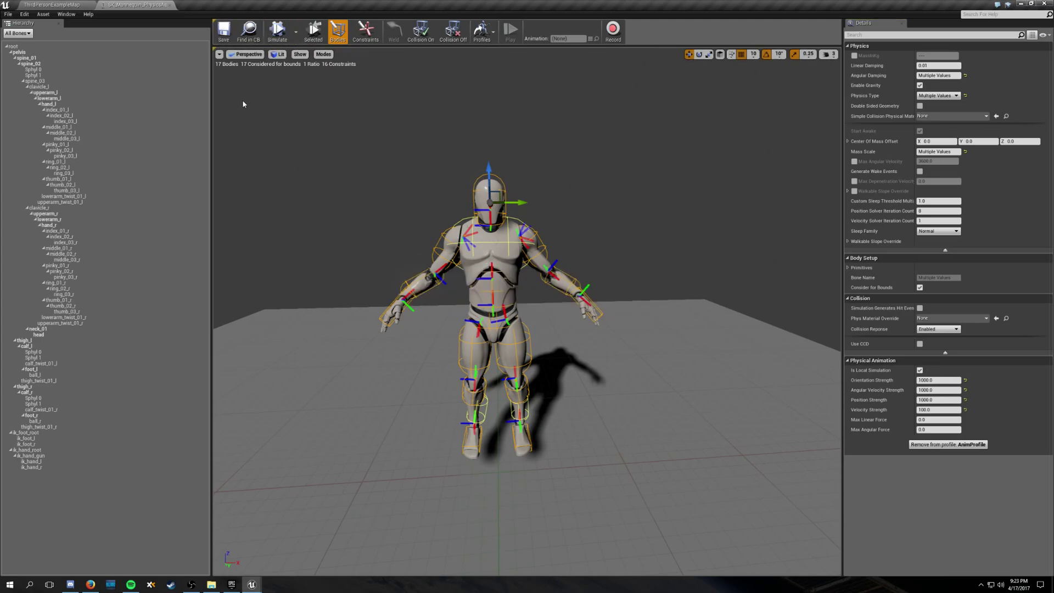
{"action": "left_click", "coordinate": [60, 4]}
Step: Start Play-In-Editor in the ThirdPersonExampleMap level
{"action": "left_click", "coordinate": [441, 39]}
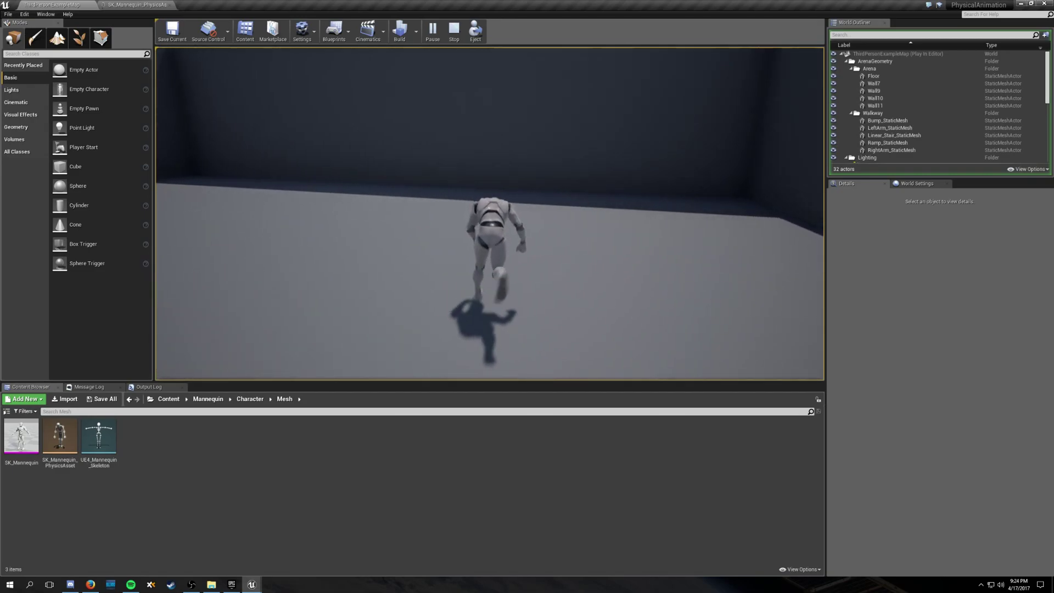
Step: Start a new play session and run and jump the mannequin at the low wall and stairs
{"action": "left_click", "coordinate": [119, 5]}
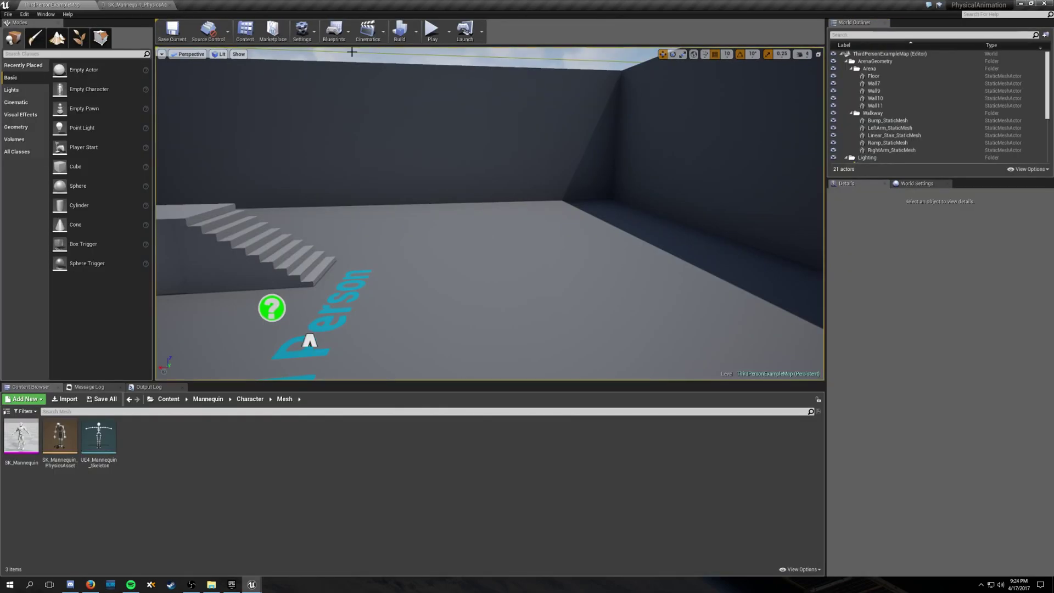
{"action": "left_click", "coordinate": [432, 31]}
{"action": "key", "text": "w"}
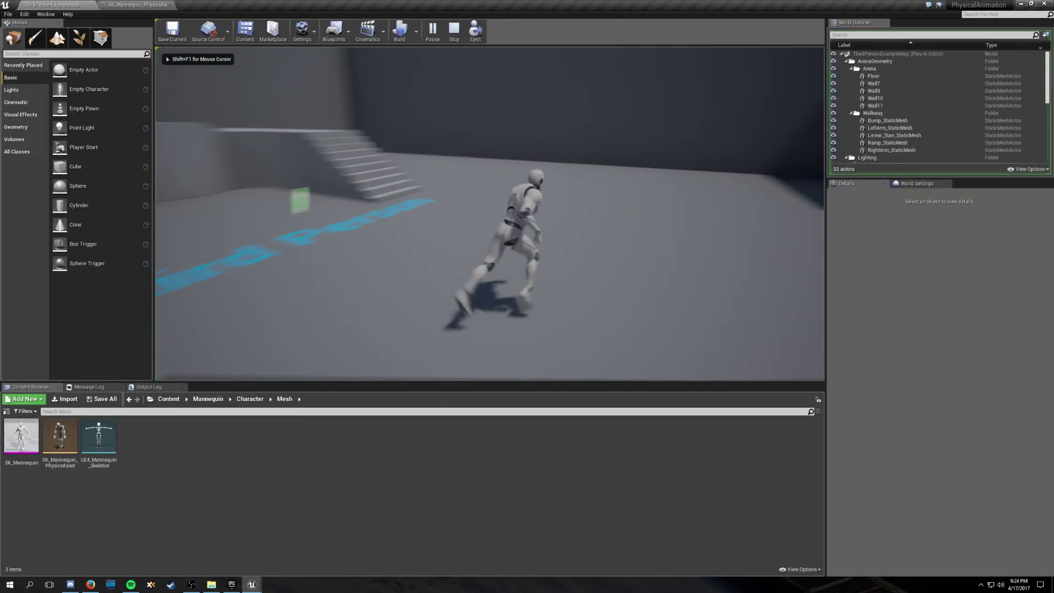
{"action": "key", "text": "d"}
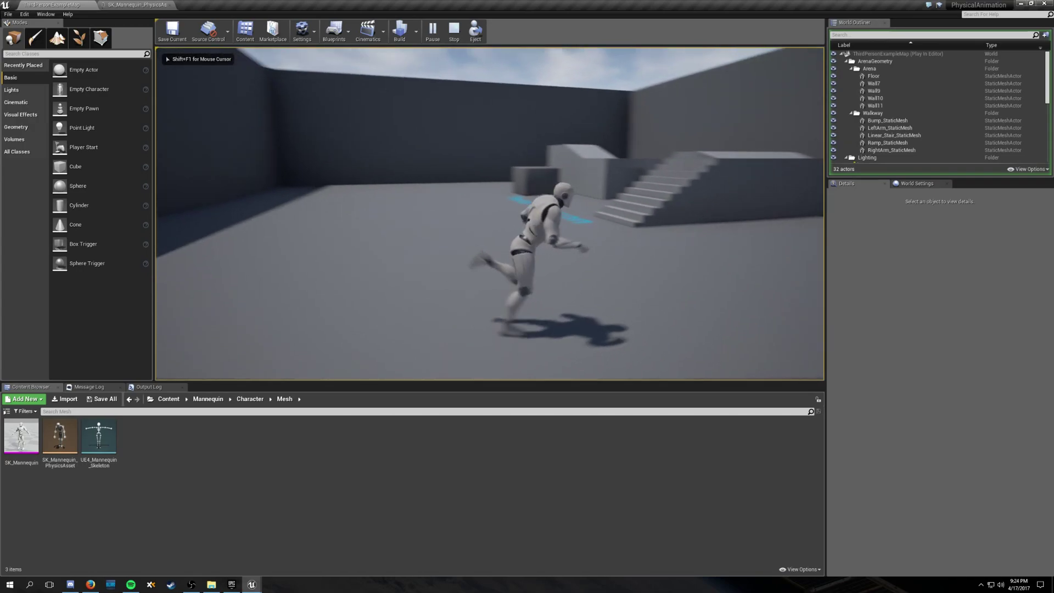
{"action": "key", "text": "a"}
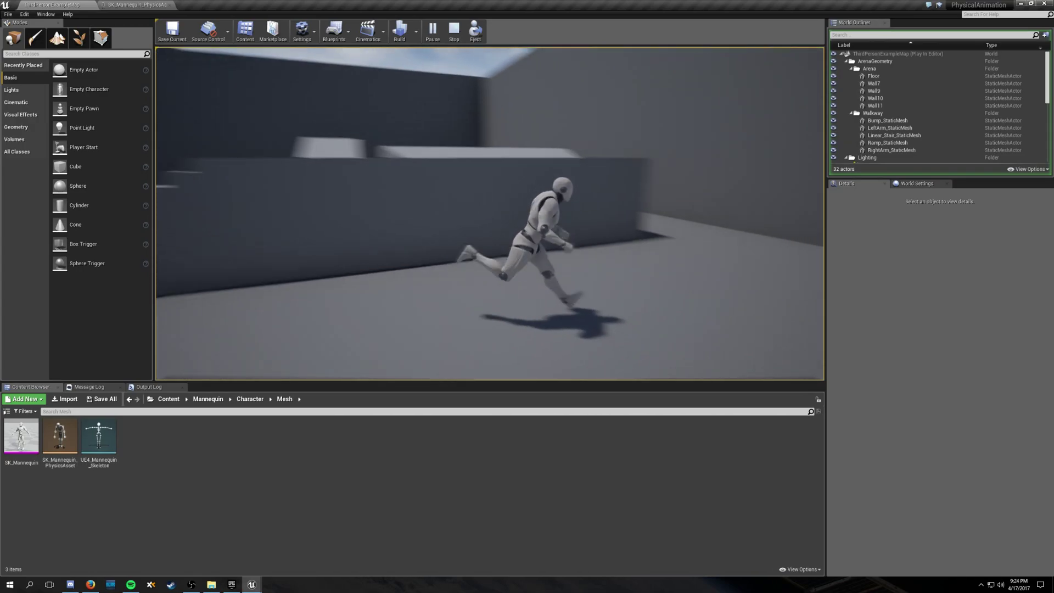
{"action": "key", "text": "w"}
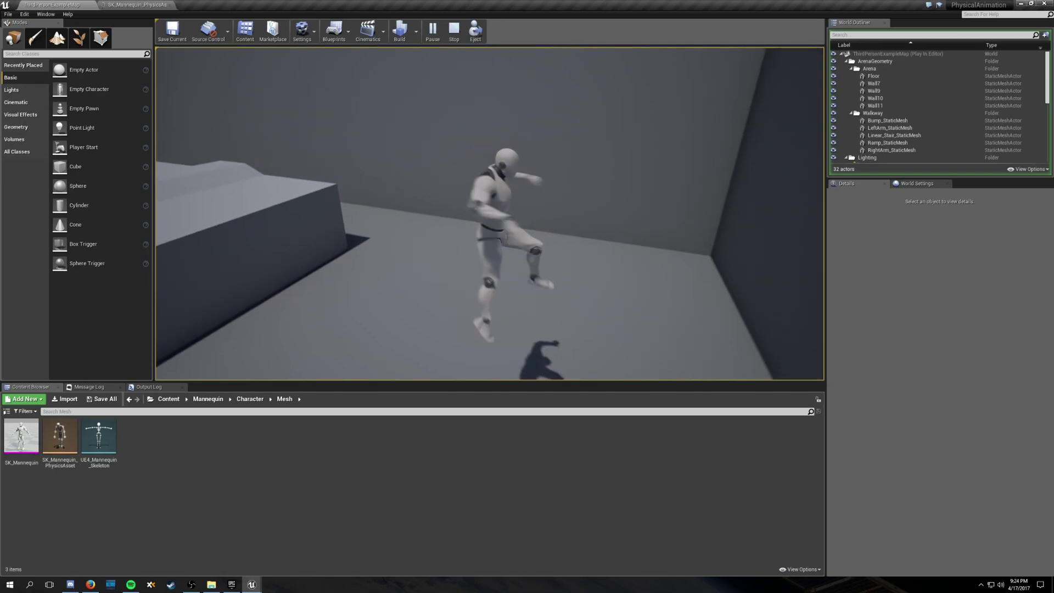
{"action": "key", "text": "space"}
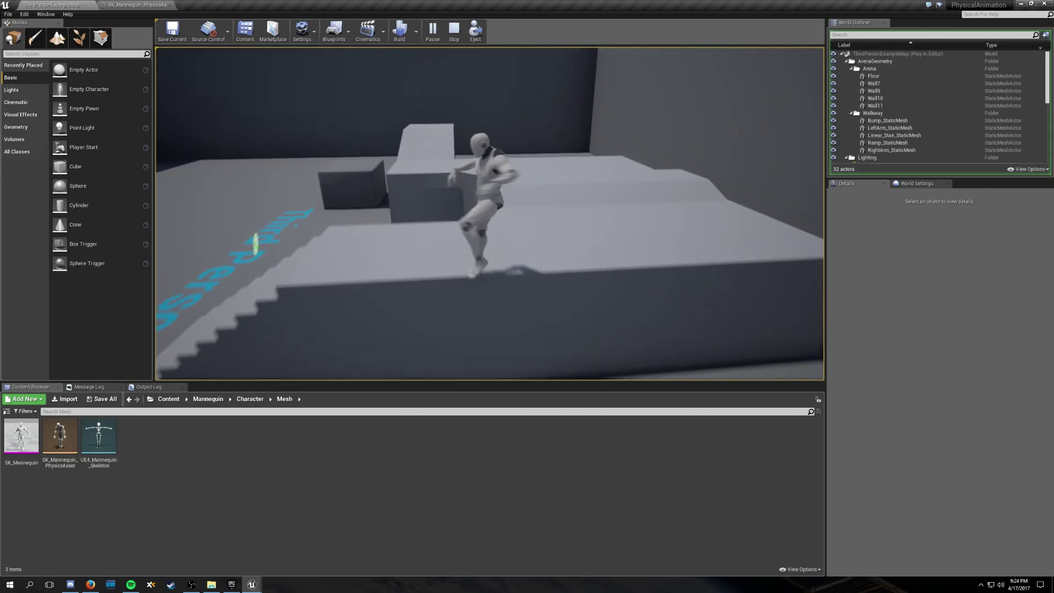
{"action": "key", "text": "w"}
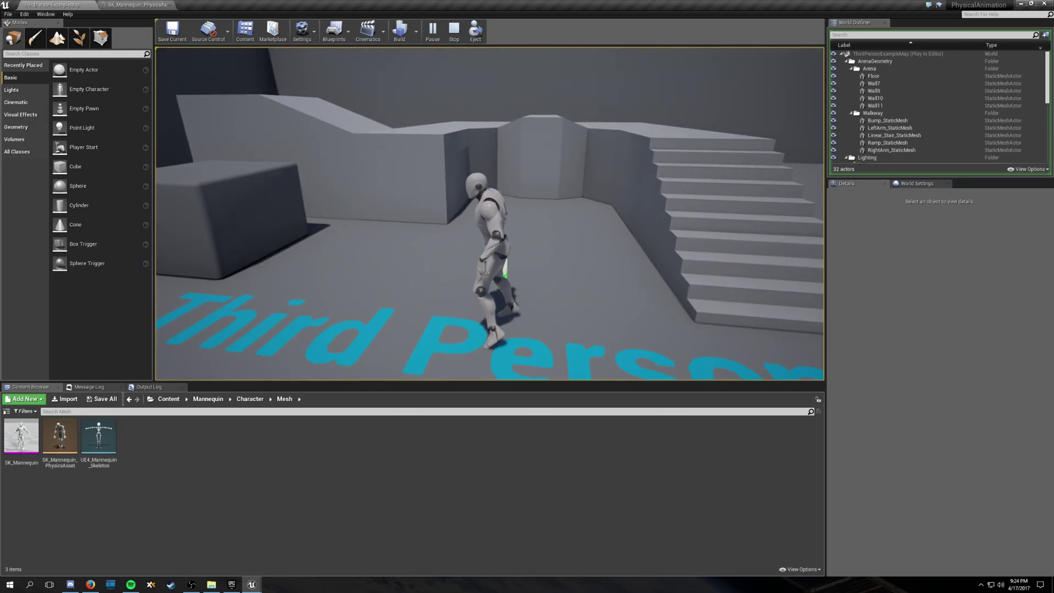
{"action": "key", "text": "space"}
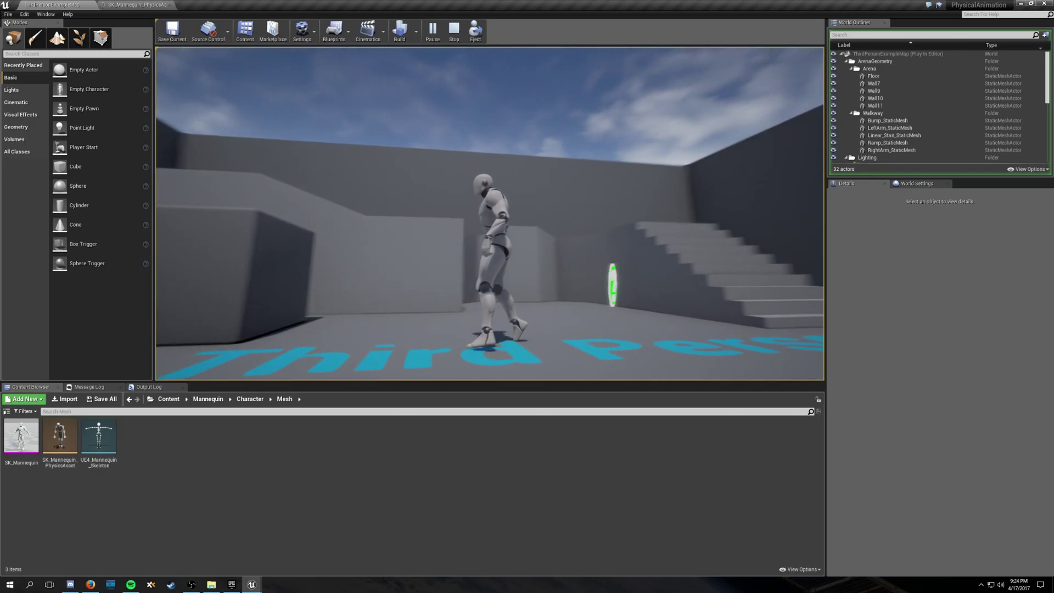
{"action": "key", "text": "s"}
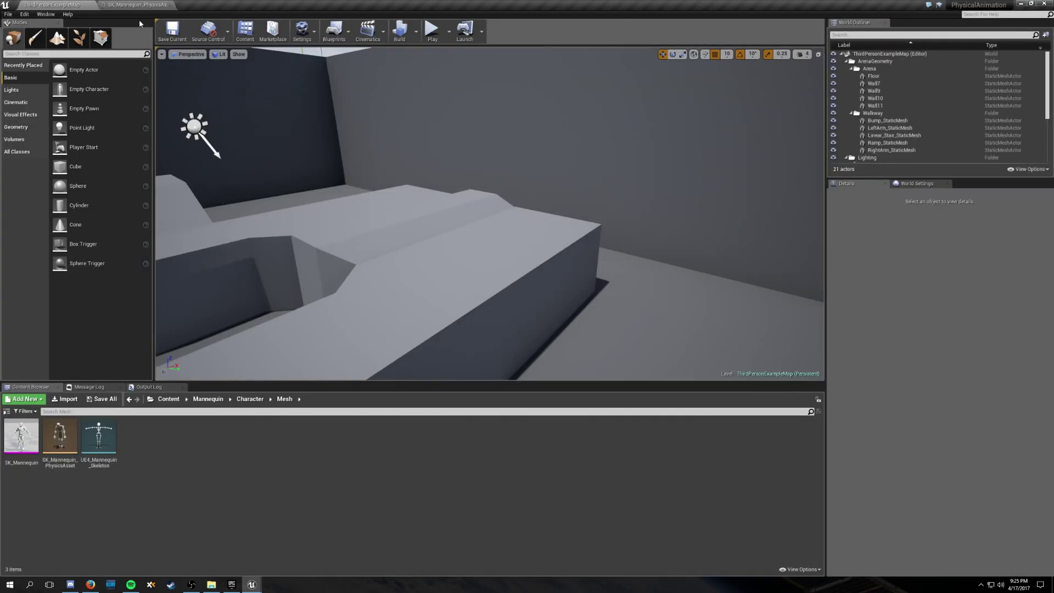
Step: Play the level again and run the mannequin forward and up the stairs
{"action": "left_click", "coordinate": [431, 27]}
{"action": "key", "text": "w"}
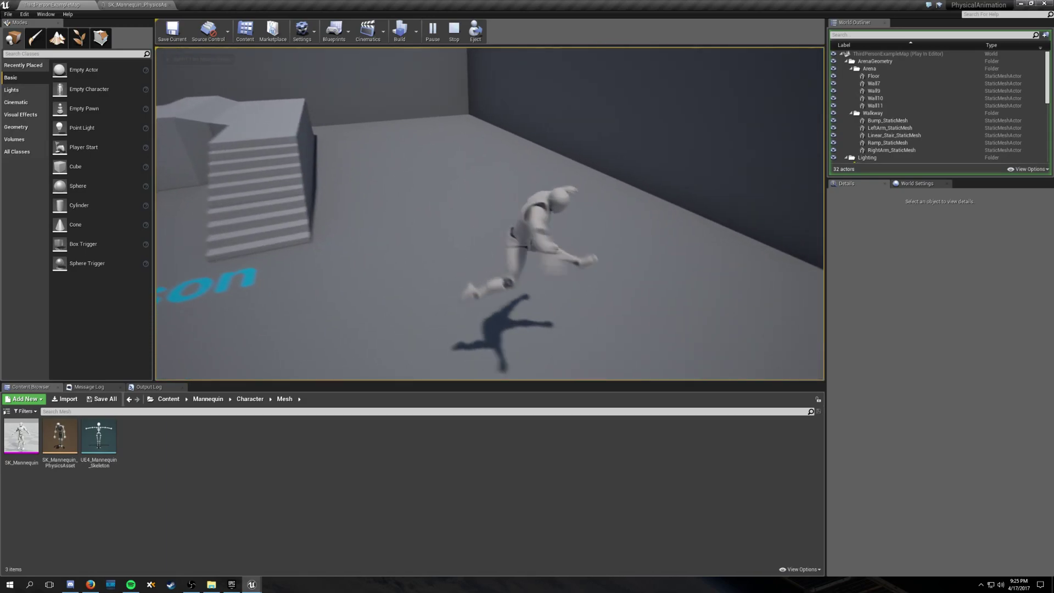
{"action": "key", "text": "w"}
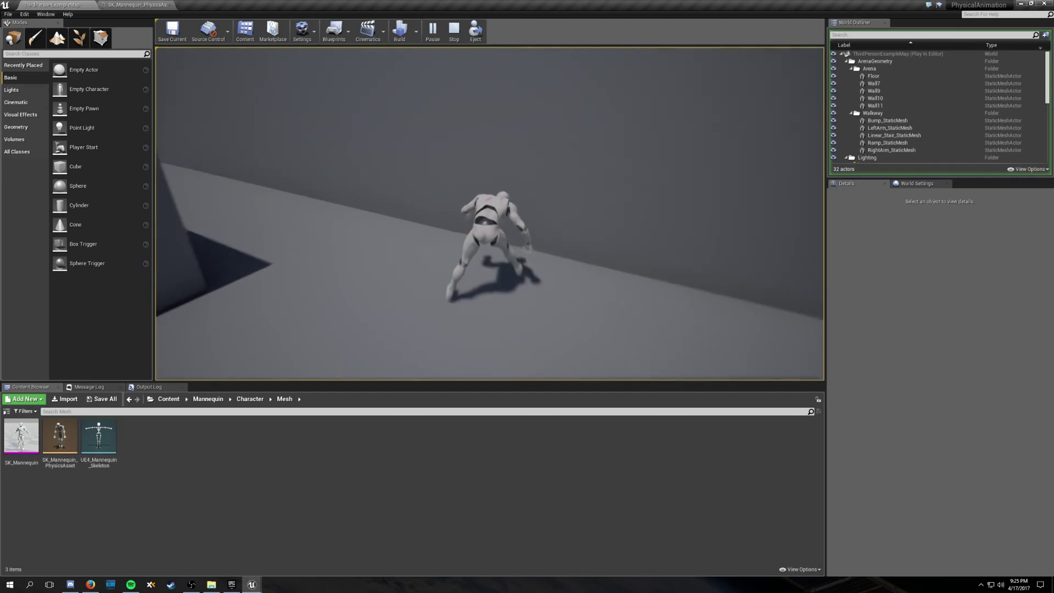
{"action": "key", "text": "w"}
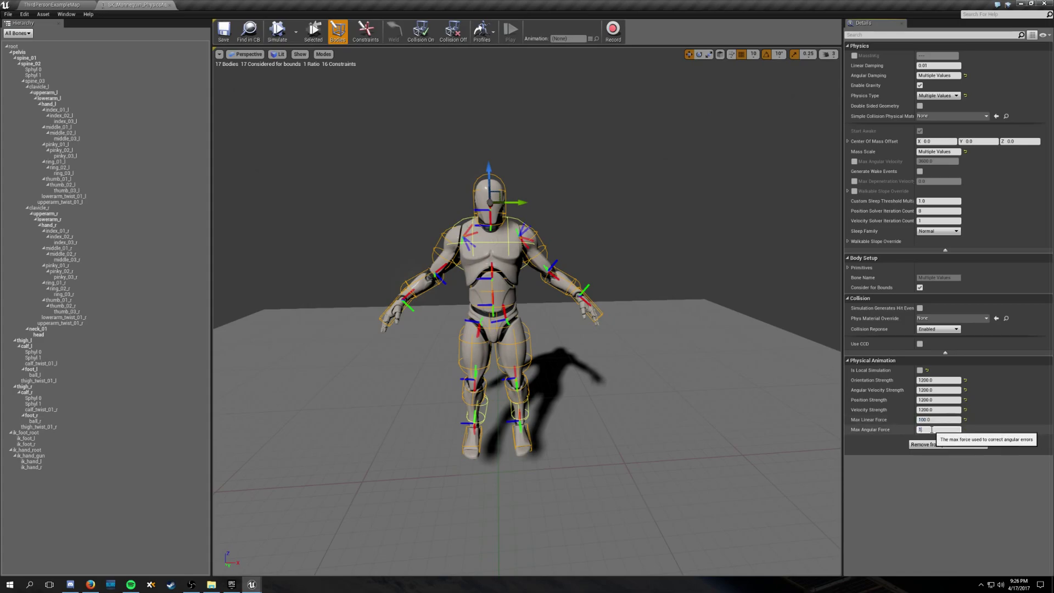
Step: Play ThirdPersonExampleMap and run the mannequin around the arena, then end the session
{"action": "left_click", "coordinate": [35, 6]}
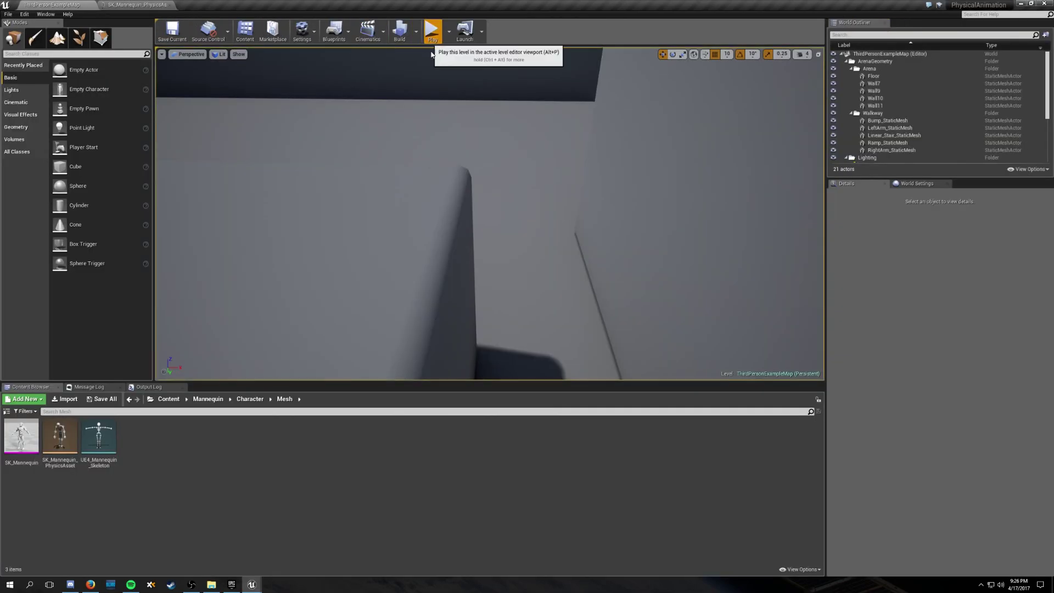
{"action": "left_click", "coordinate": [432, 30]}
{"action": "key", "text": "w"}
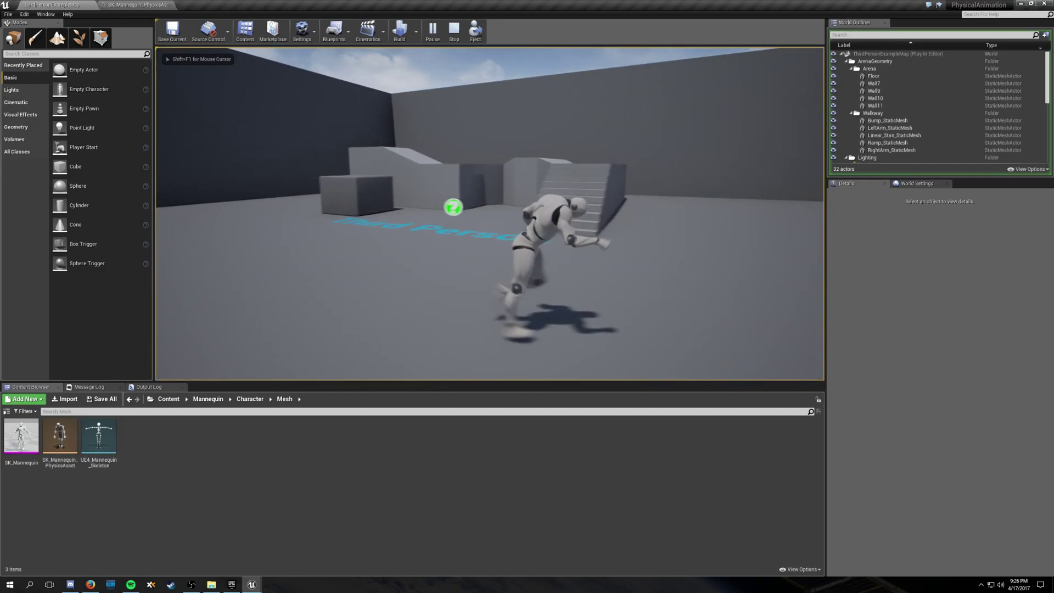
{"action": "key", "text": "Escape"}
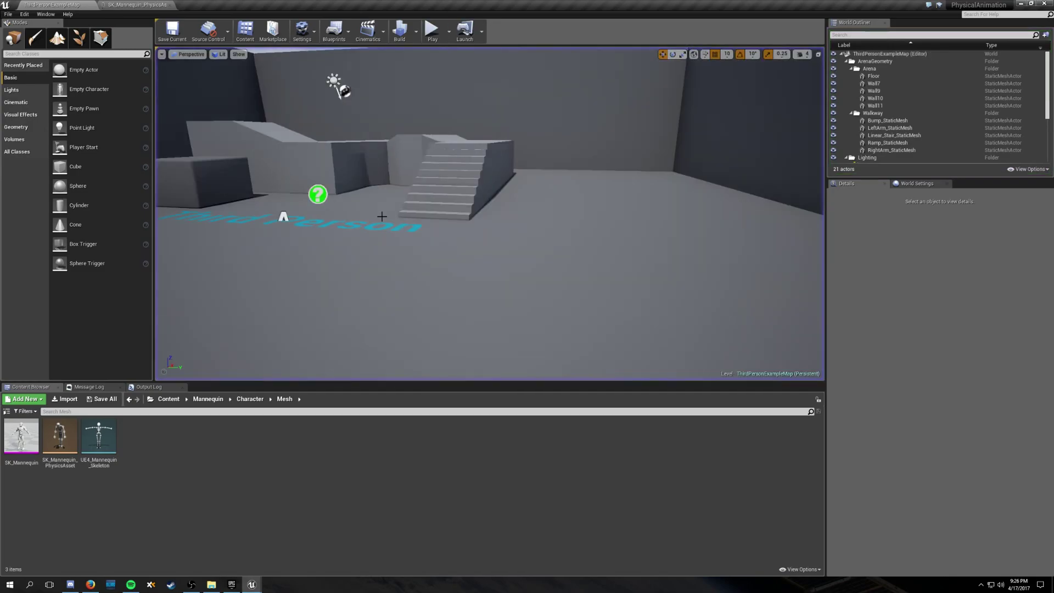
Step: Recheck the physics asset, then start another play session running the mannequin forward
{"action": "left_click", "coordinate": [124, 4]}
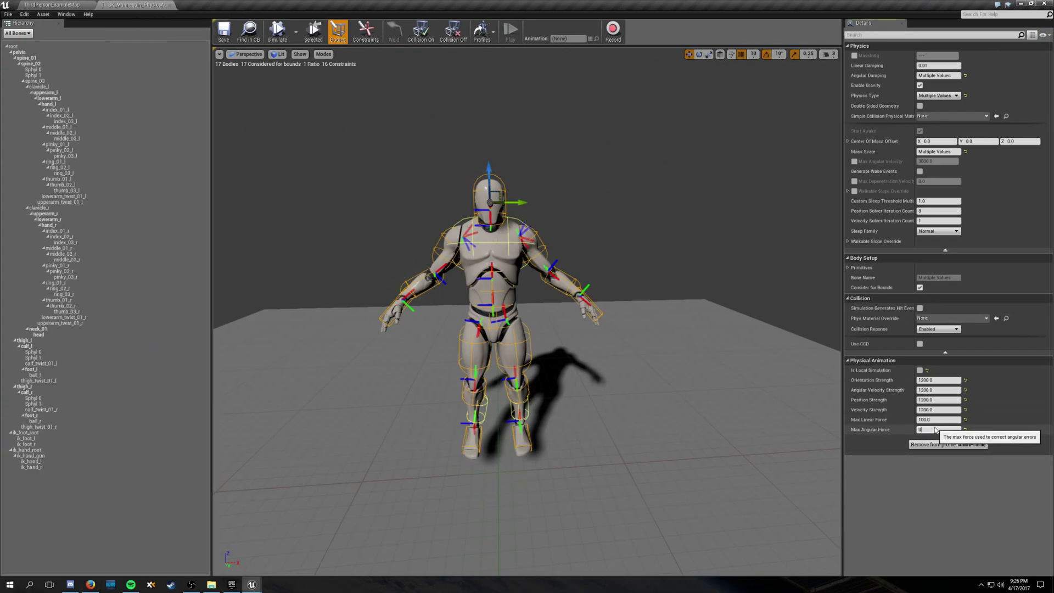
{"action": "left_click", "coordinate": [43, 4]}
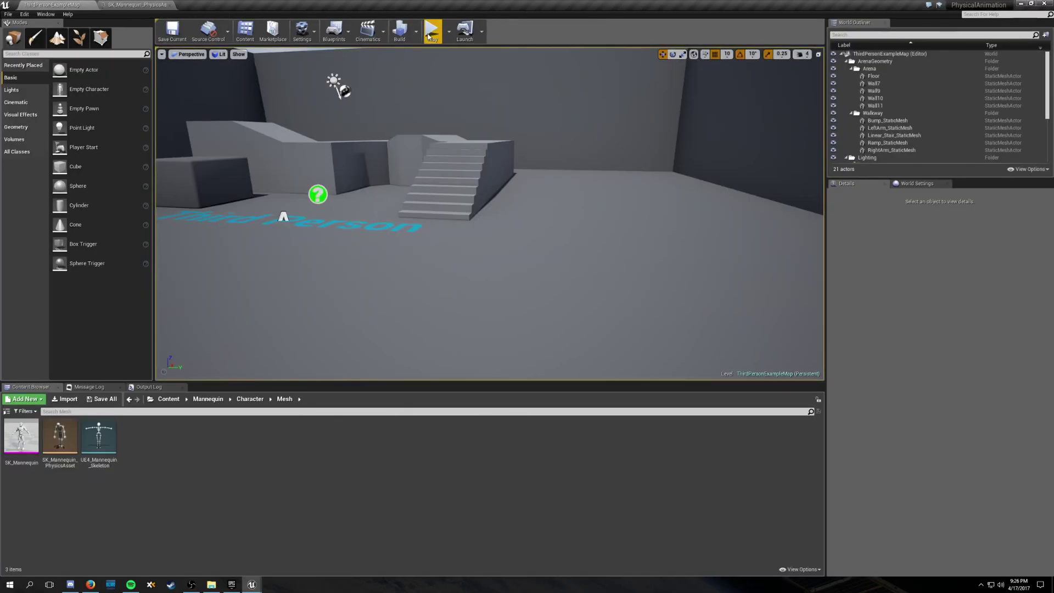
{"action": "left_click", "coordinate": [431, 31]}
{"action": "key", "text": "w"}
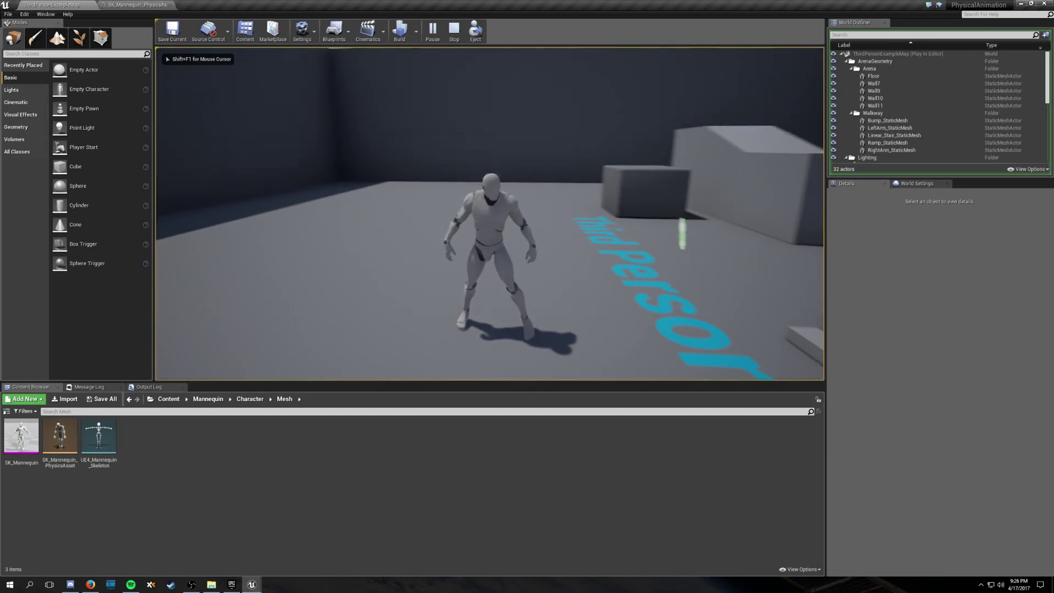
{"action": "key", "text": "w"}
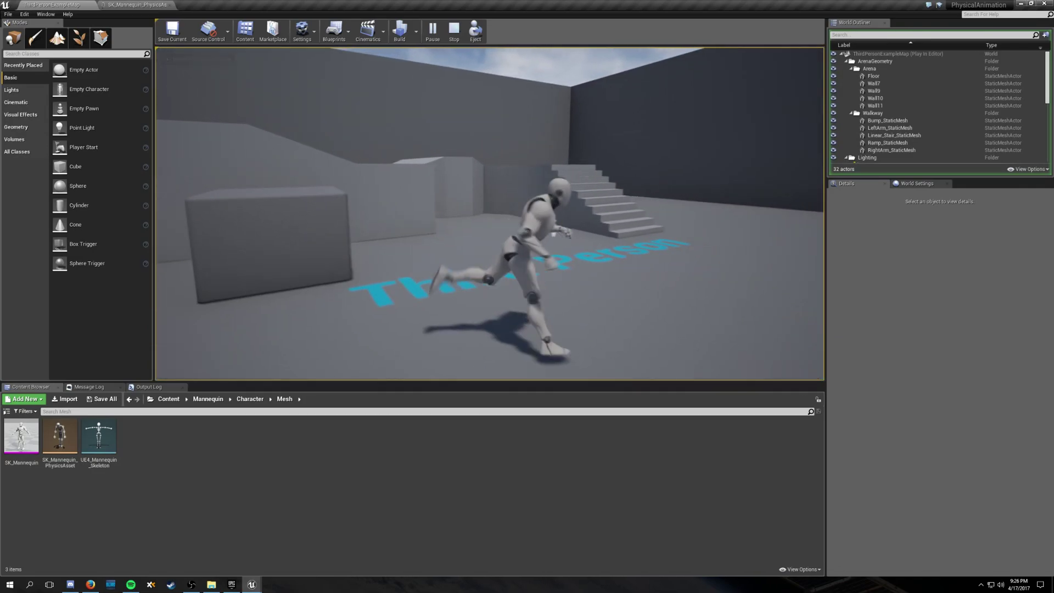